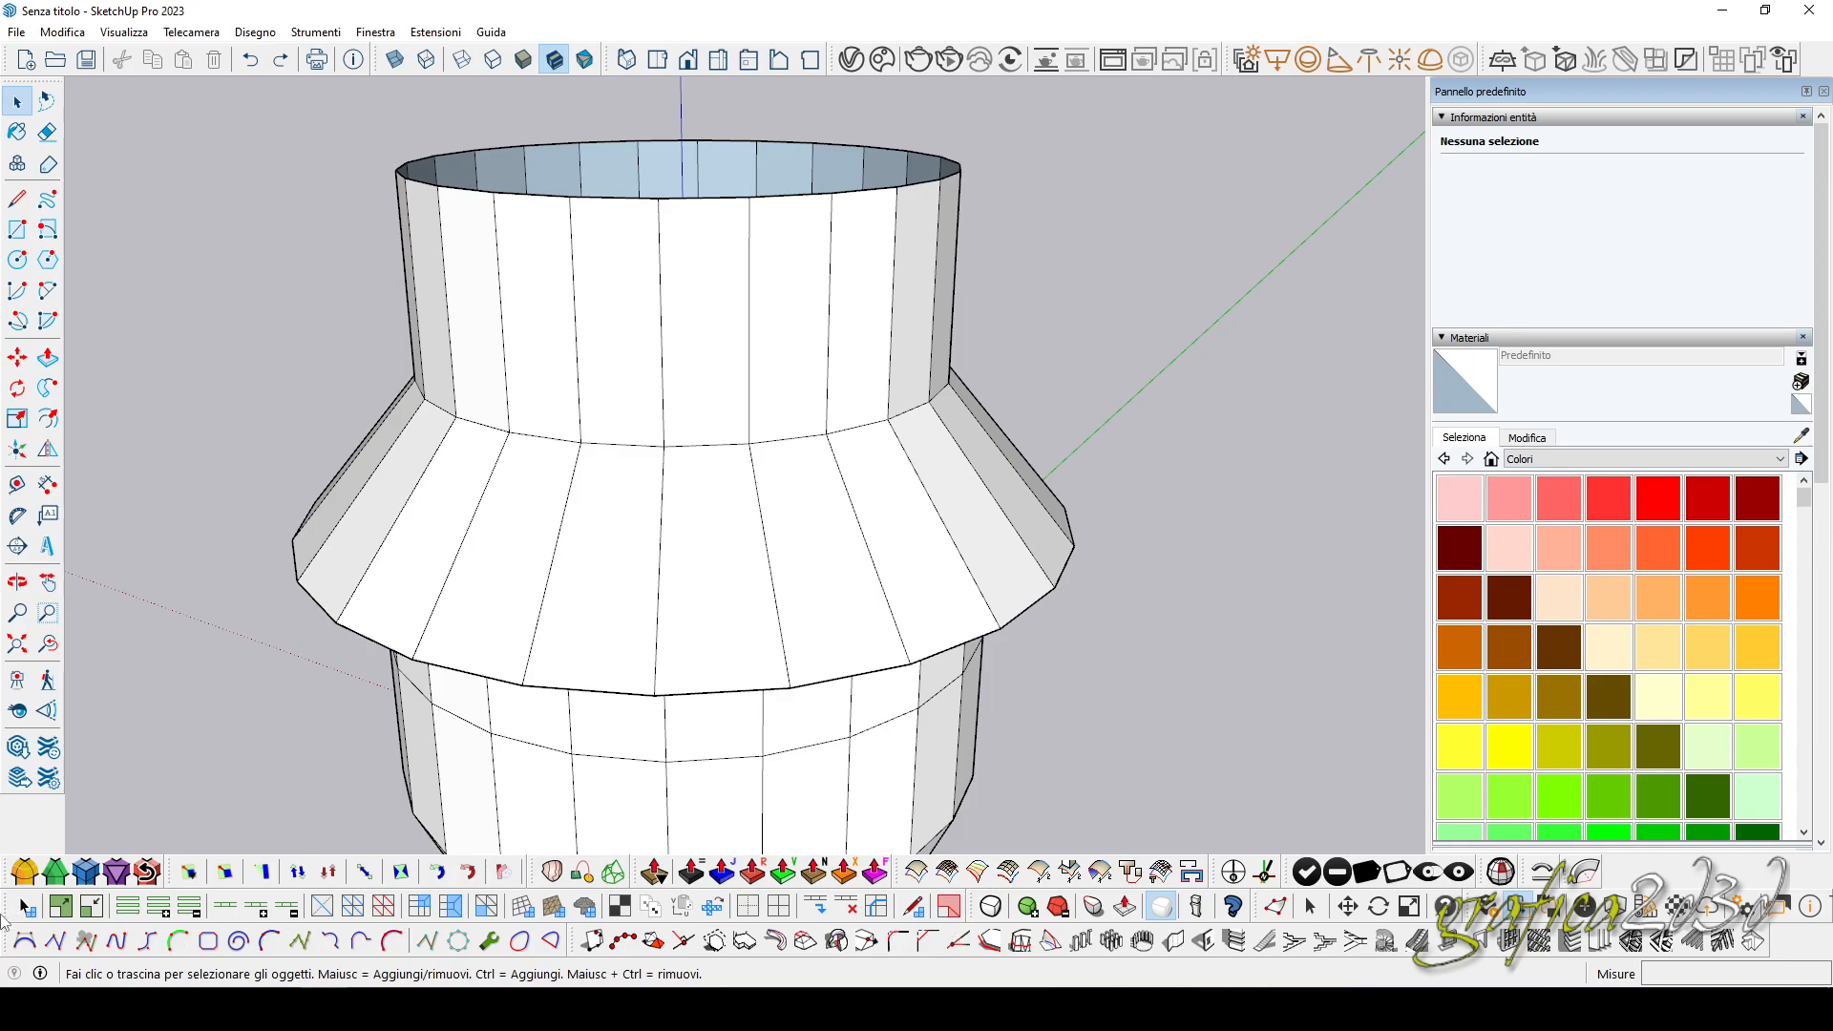
Step: Undock the QuadFace Tools toolbar, then return it to its docked place among the other toolbars
drag(8, 918, 188, 623)
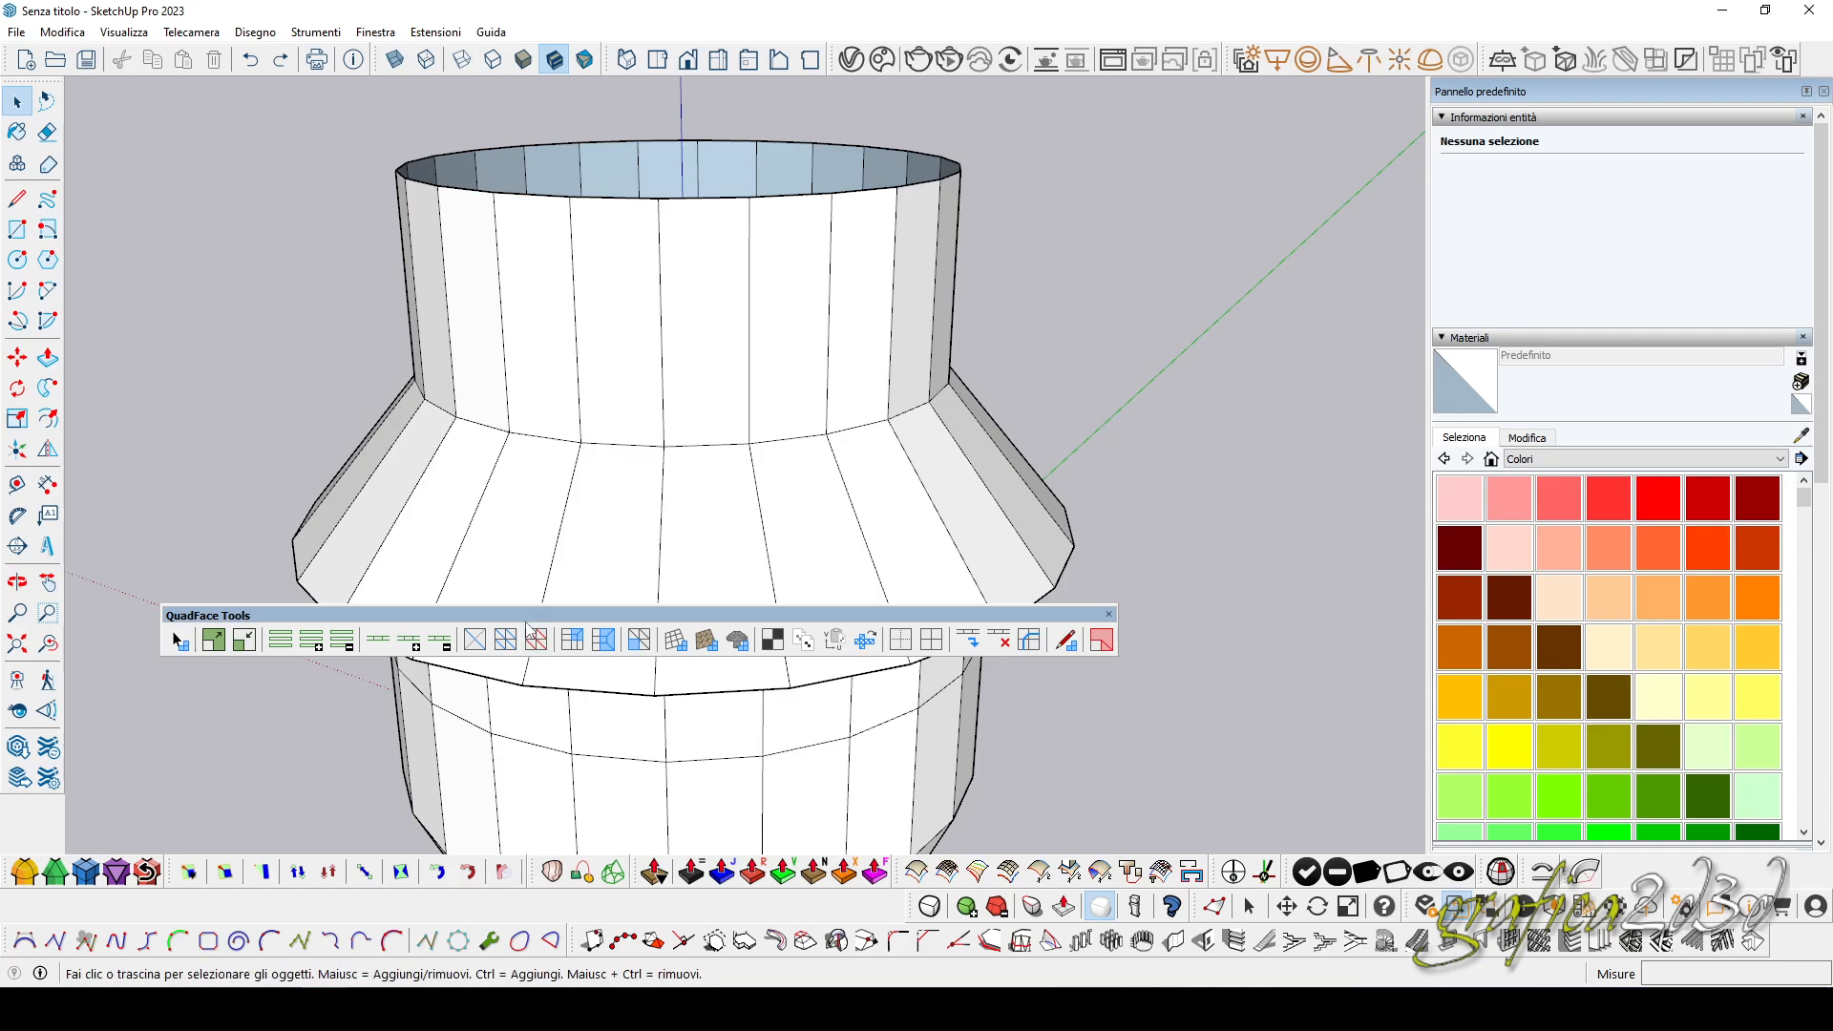
drag(530, 615, 354, 893)
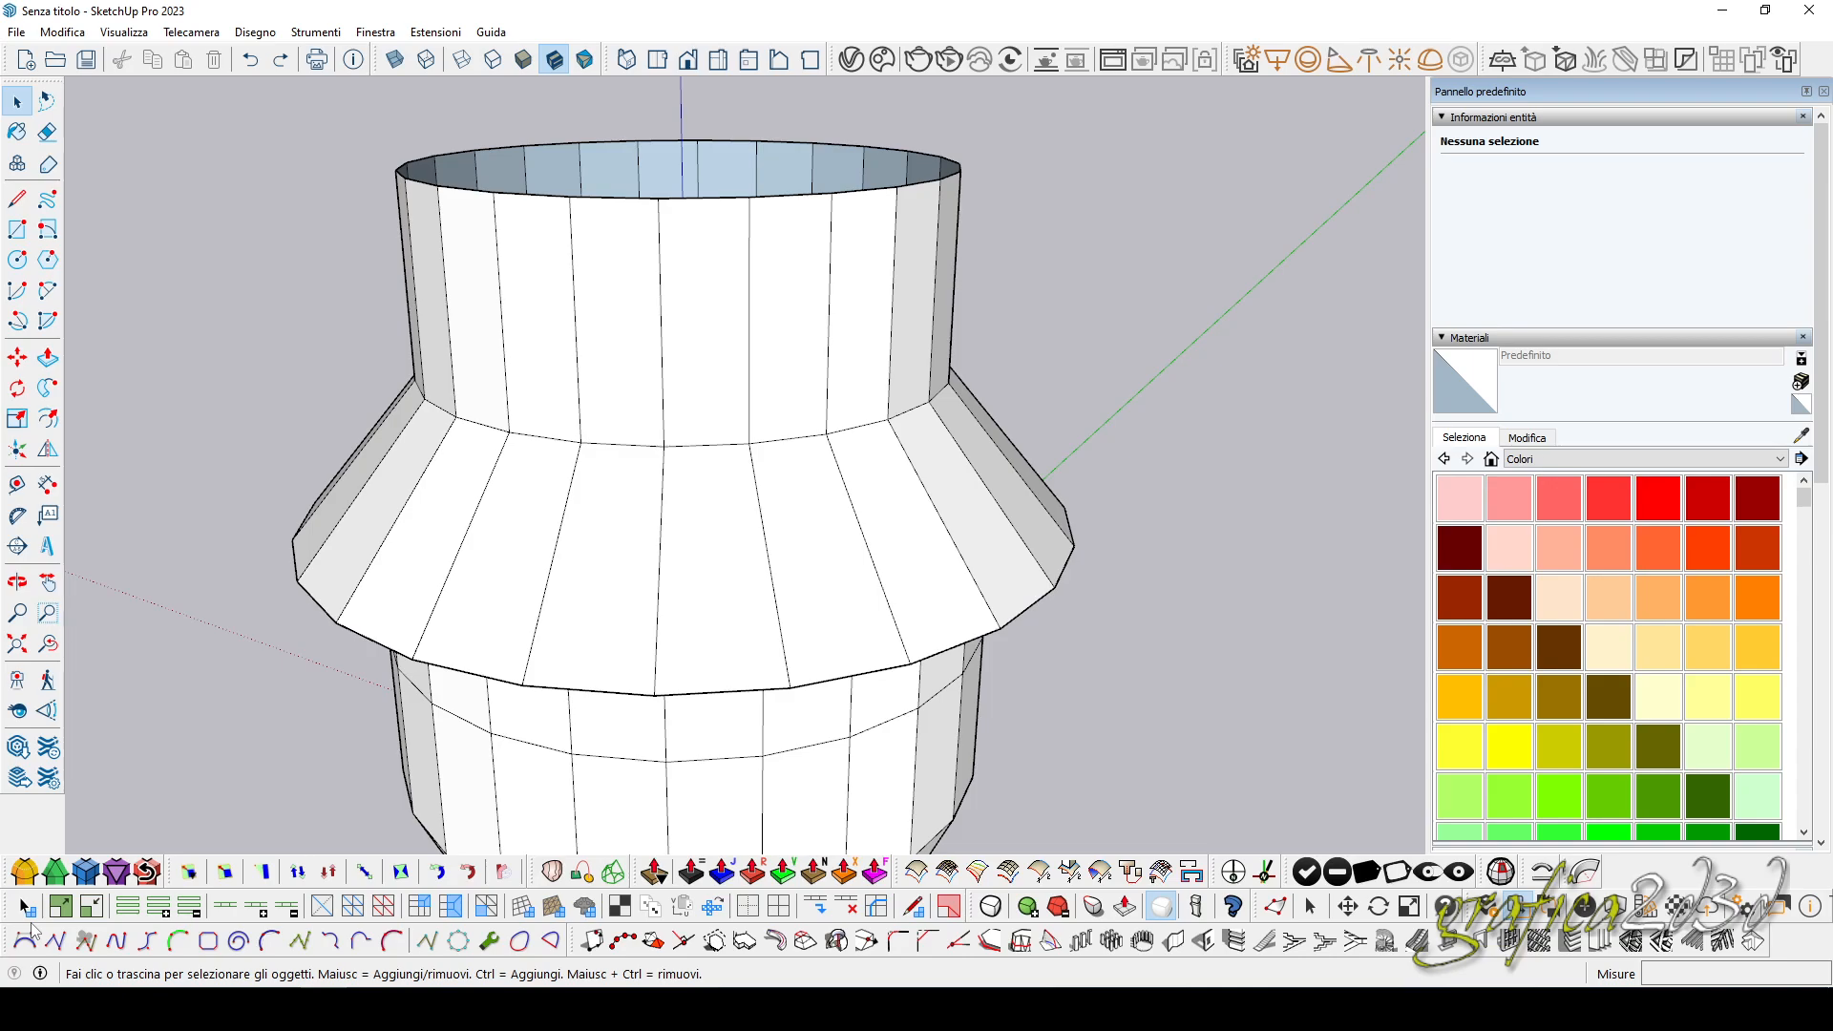
middle_drag(1131, 494, 1089, 515)
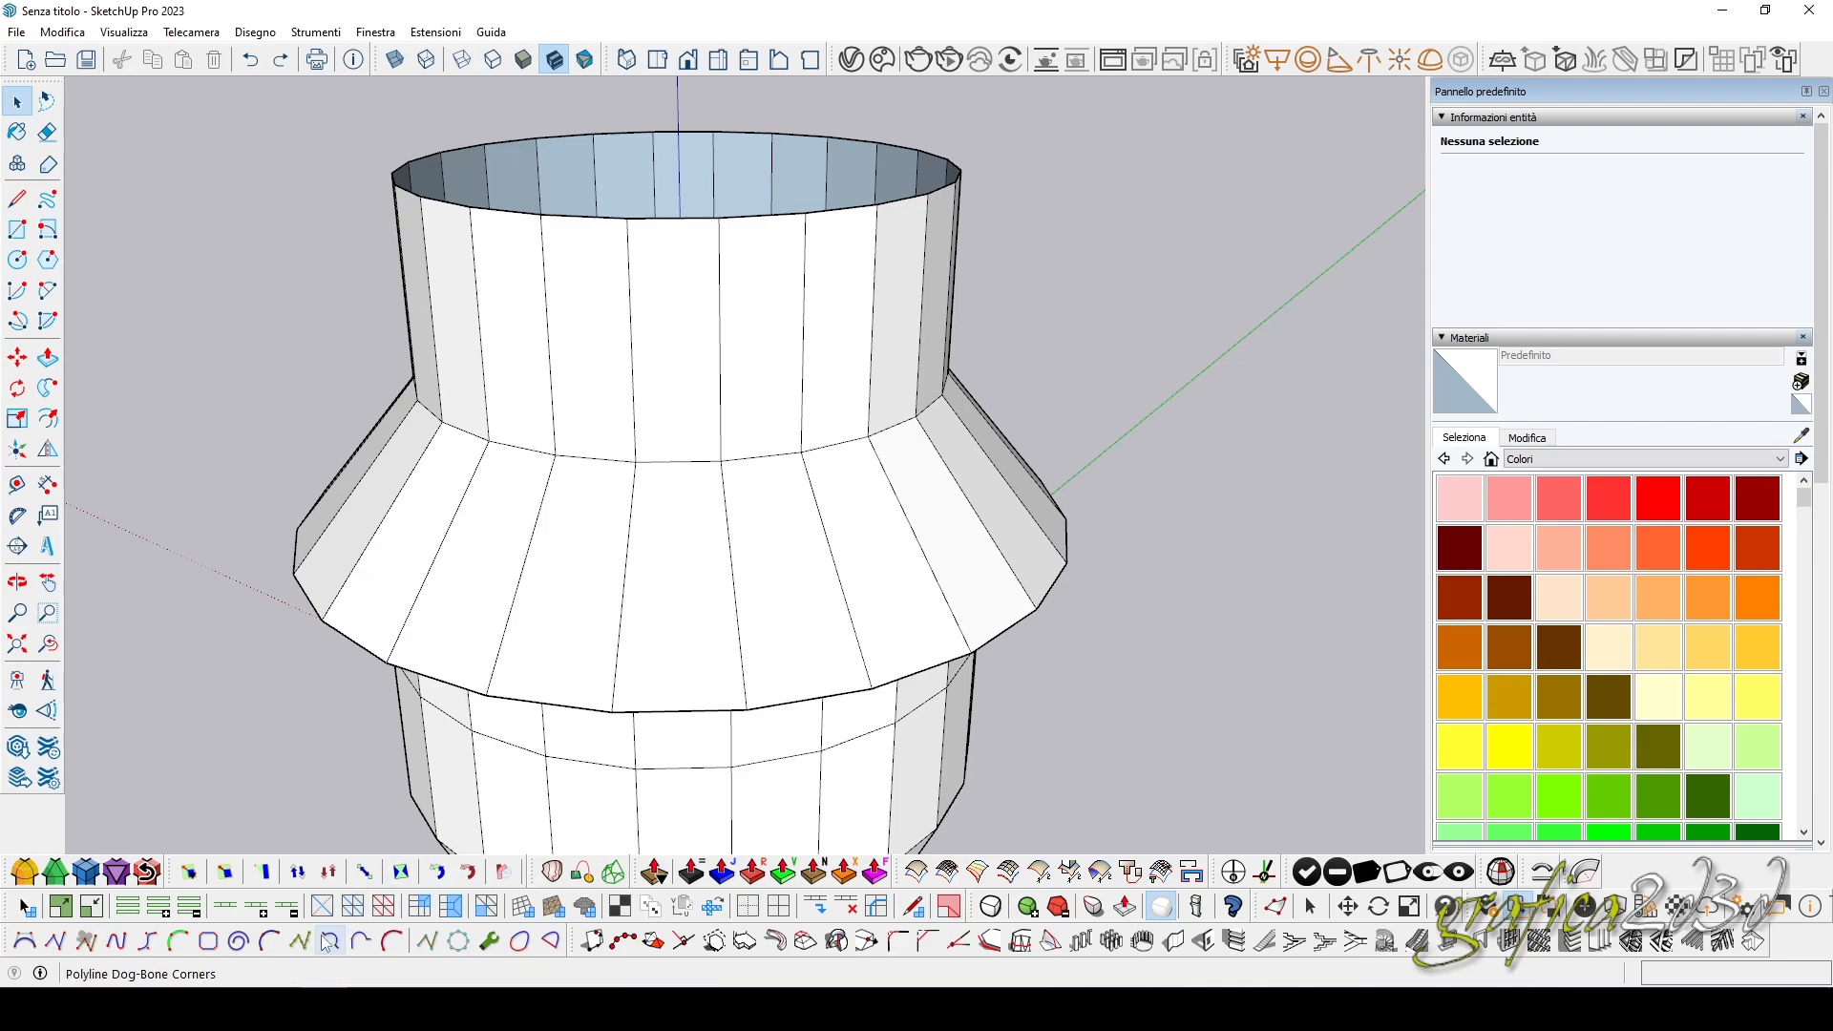
Step: Switch to the browser and download the Aerilius Toolbar Editor v1.1.8 extension from the SketchUcation plugin page
click(278, 1010)
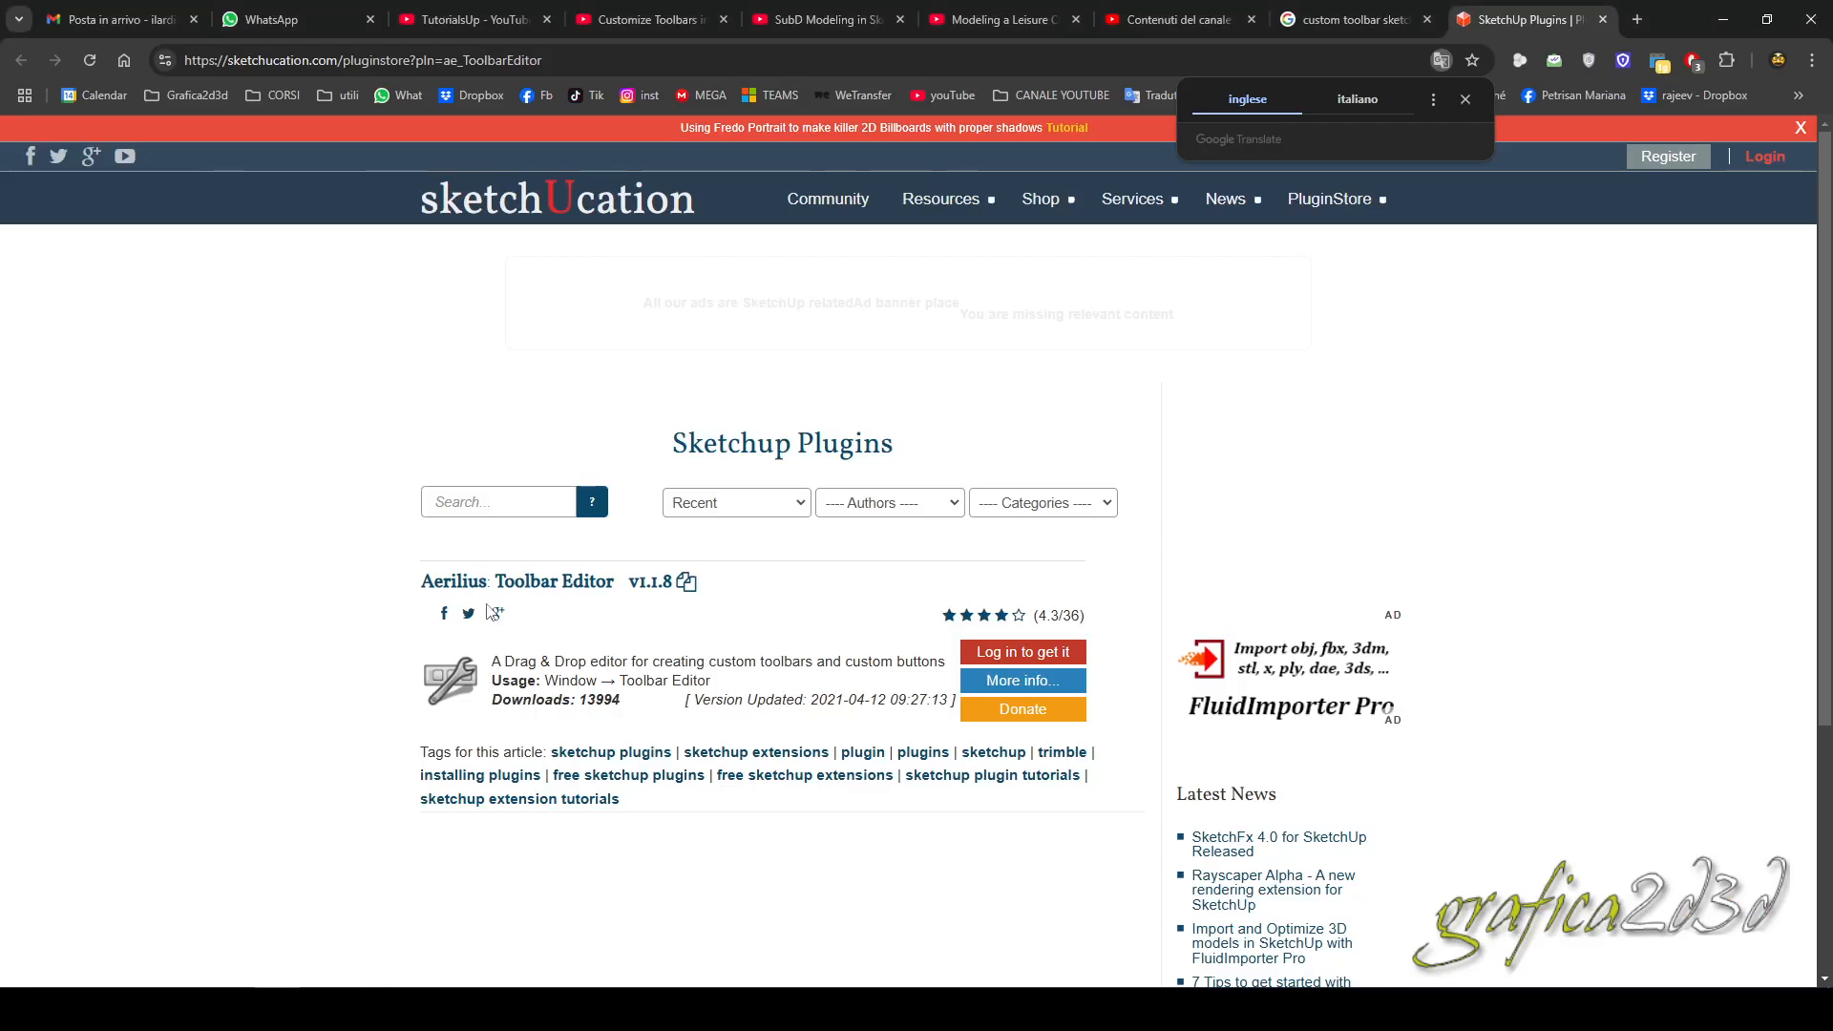
scroll(493, 612, down, 1)
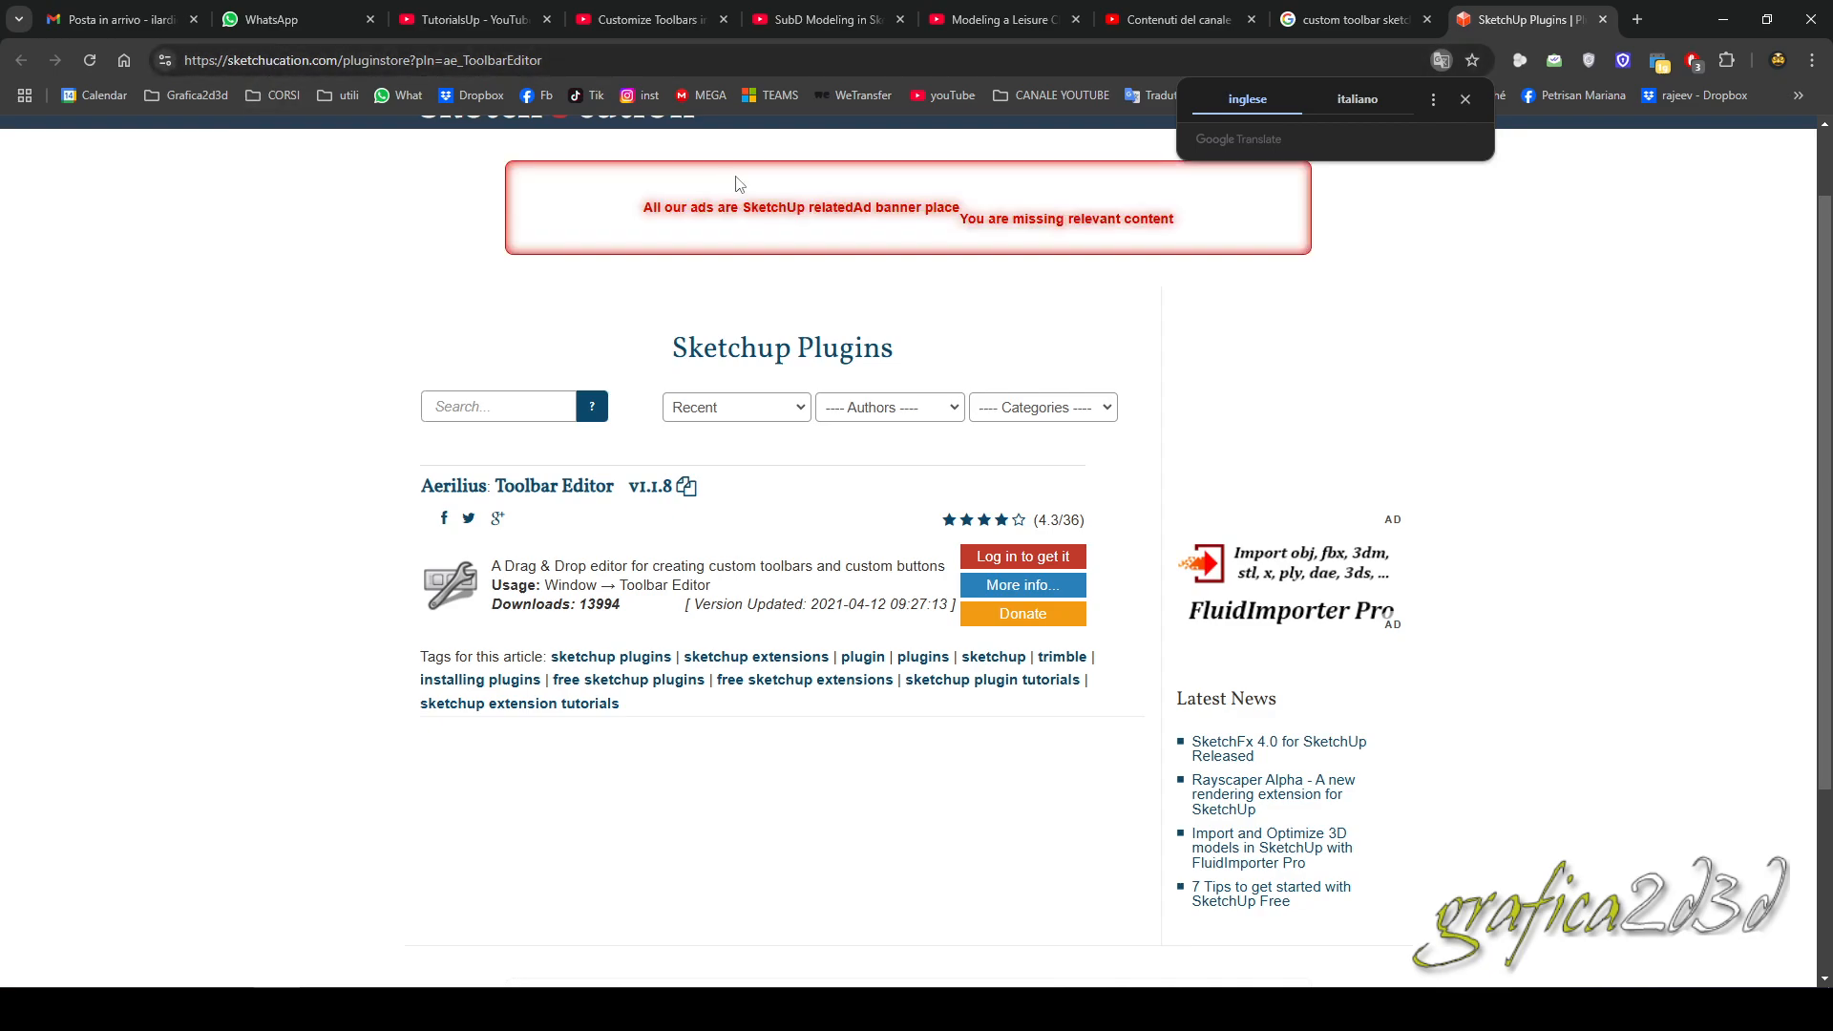
scroll(1408, 456, up, 1)
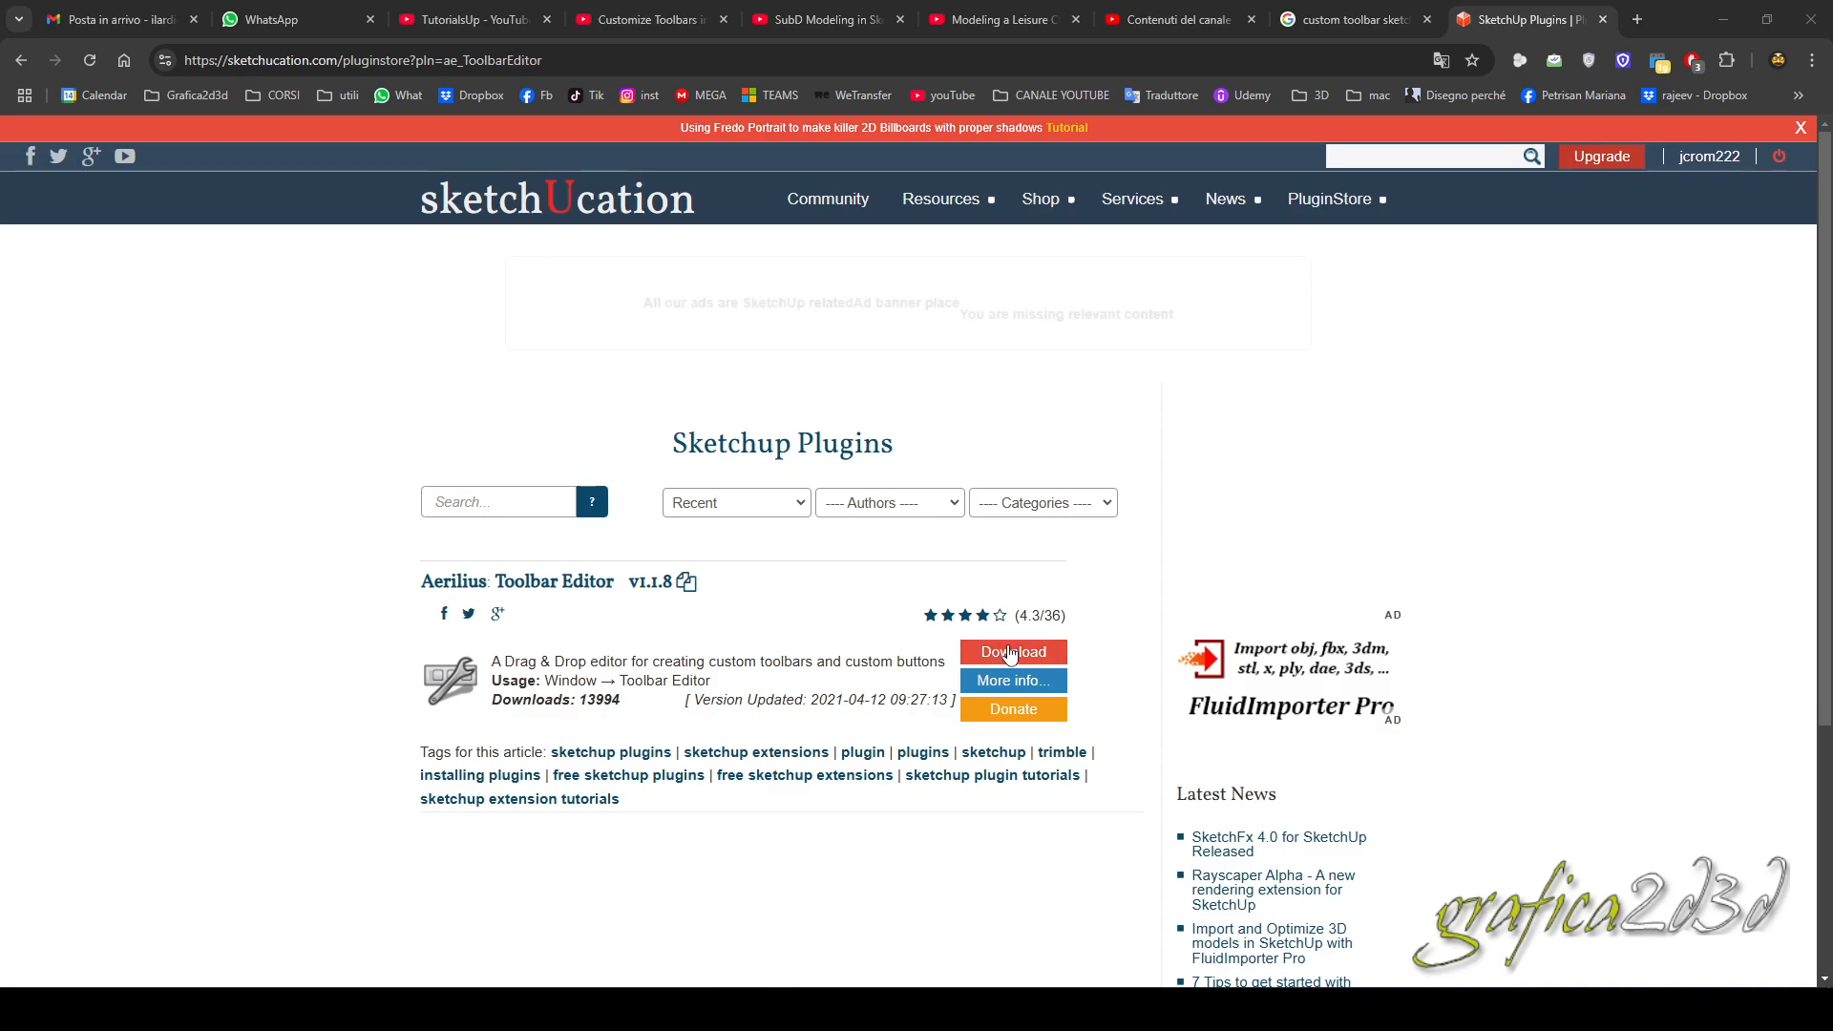
click(1010, 653)
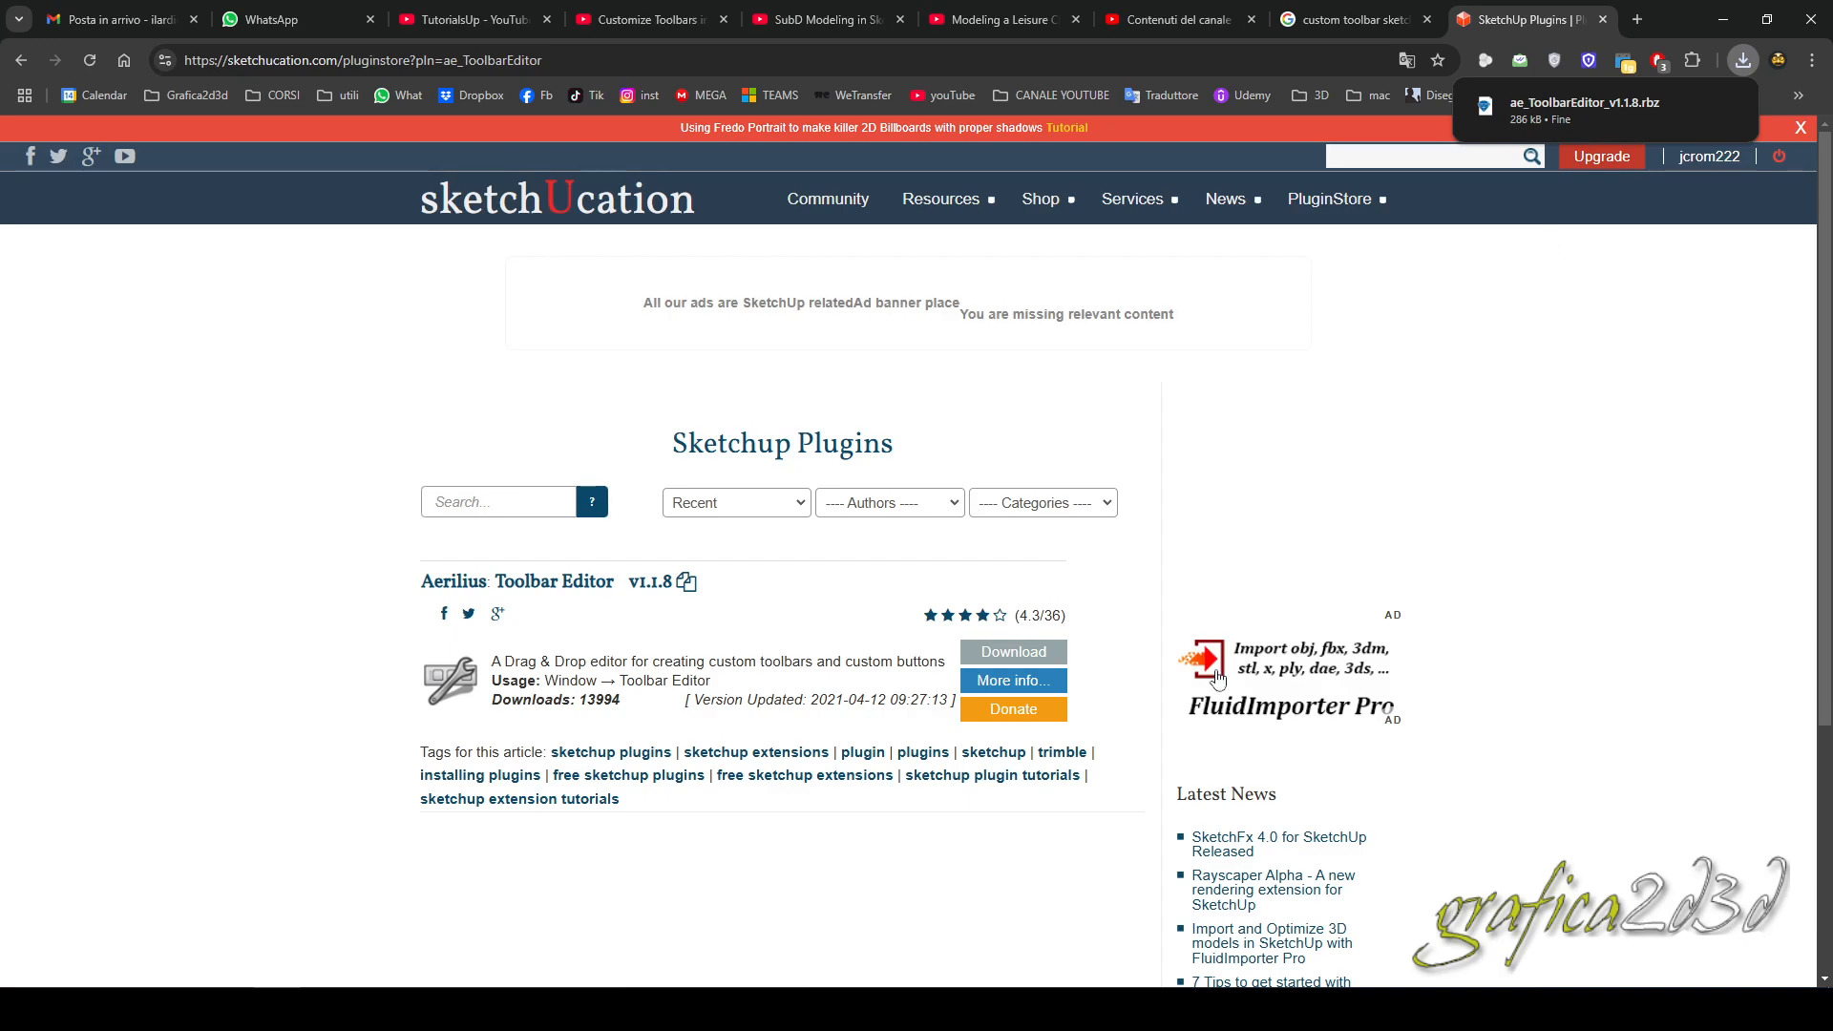
Step: Switch back to SketchUp and install the extension ae_ToolbarEditor_v1.1.8.rbz from the Download folder, checking for it in the installed extensions
click(373, 1009)
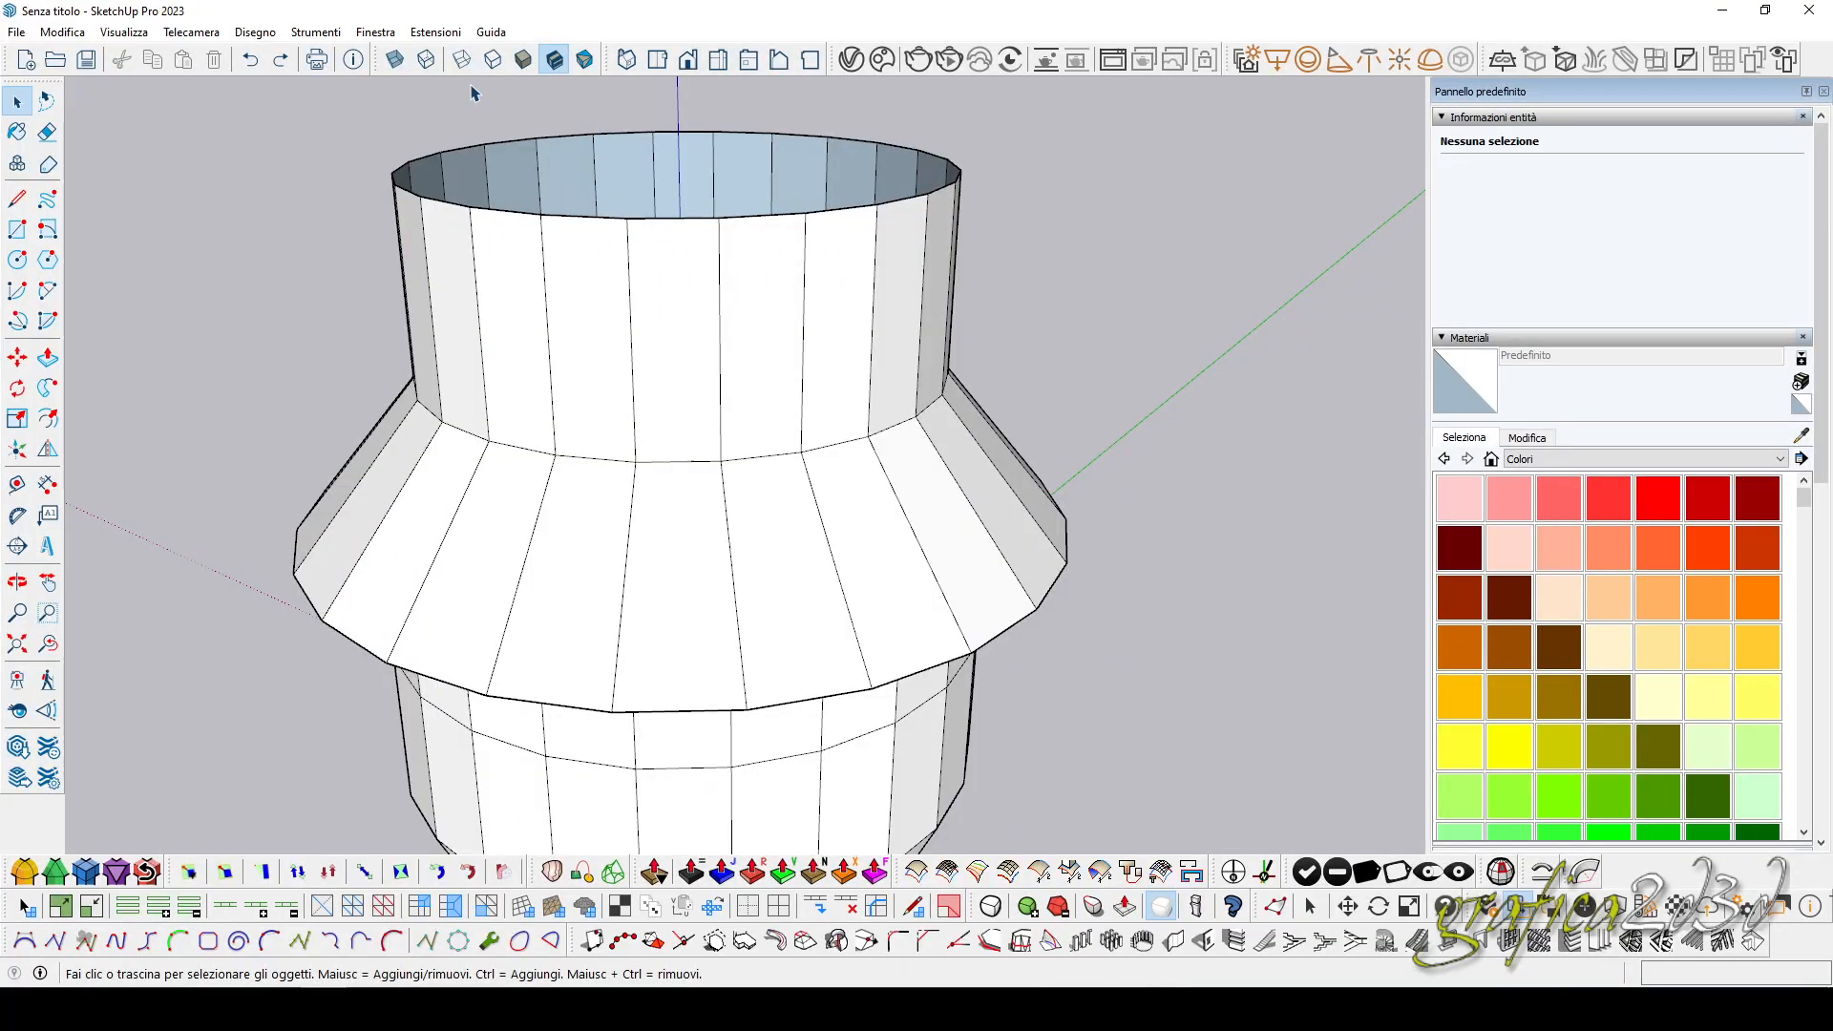
click(437, 34)
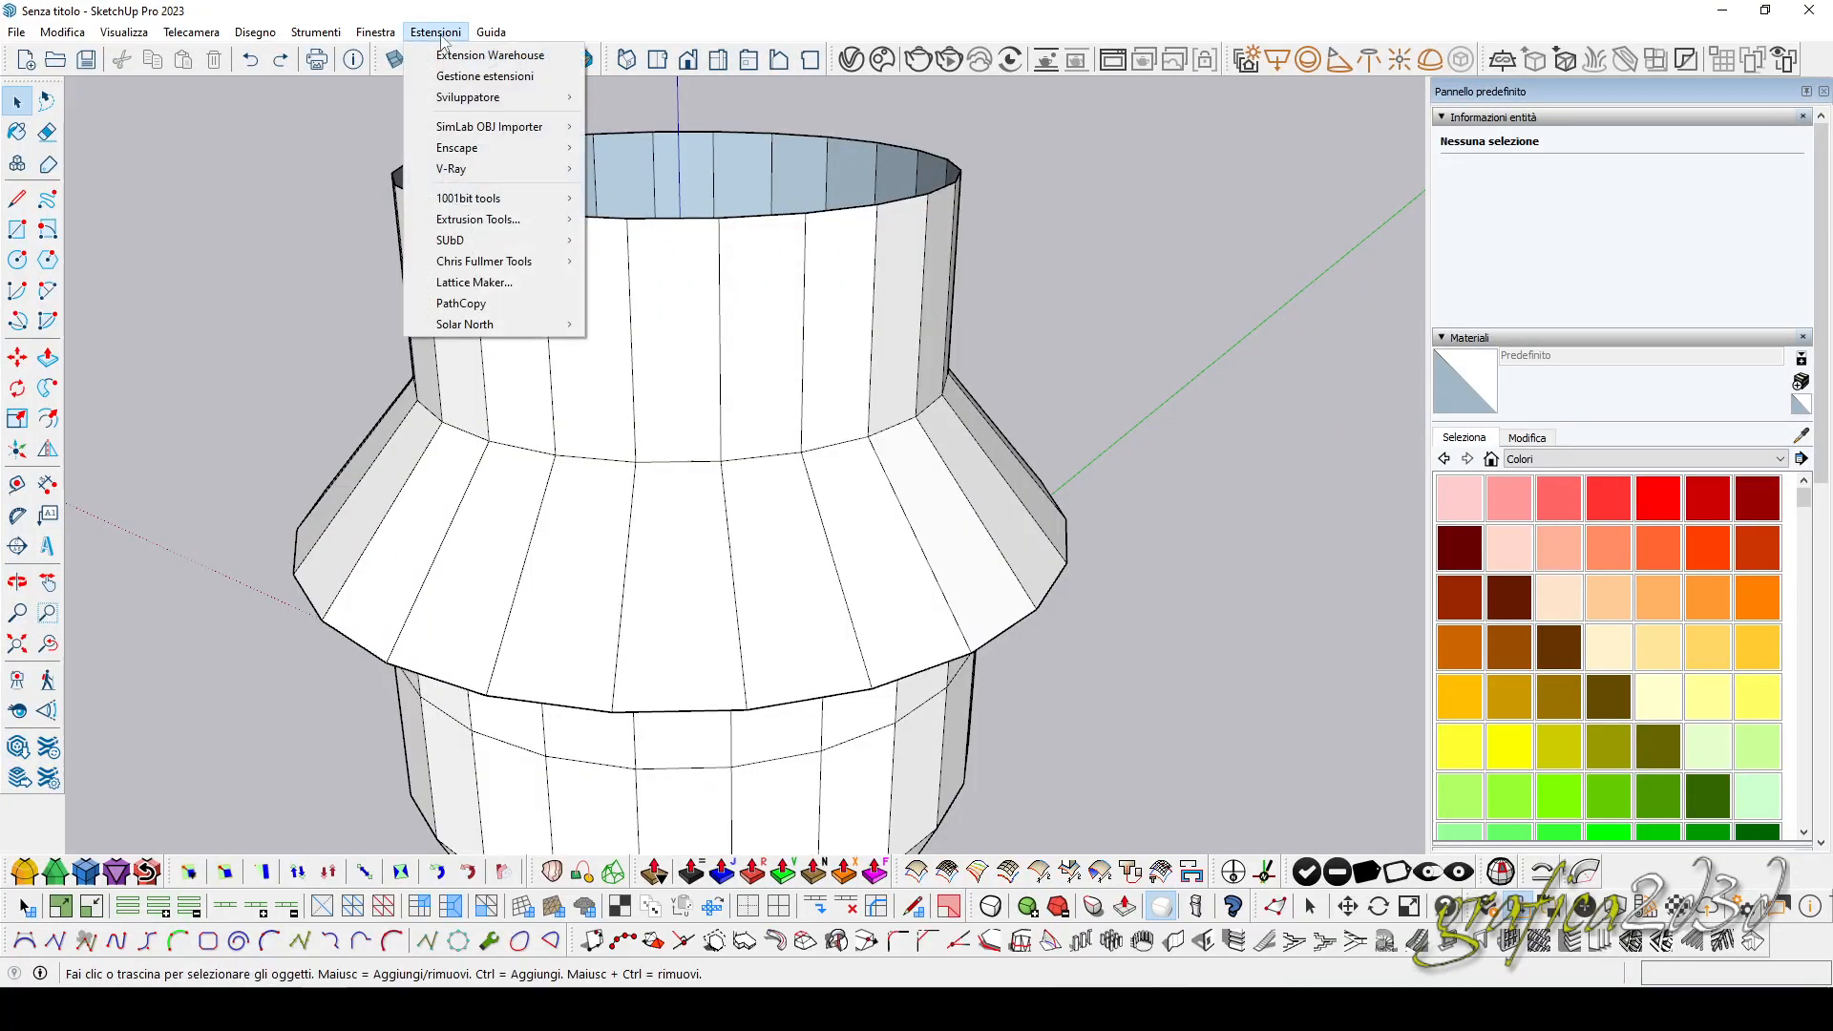
click(474, 76)
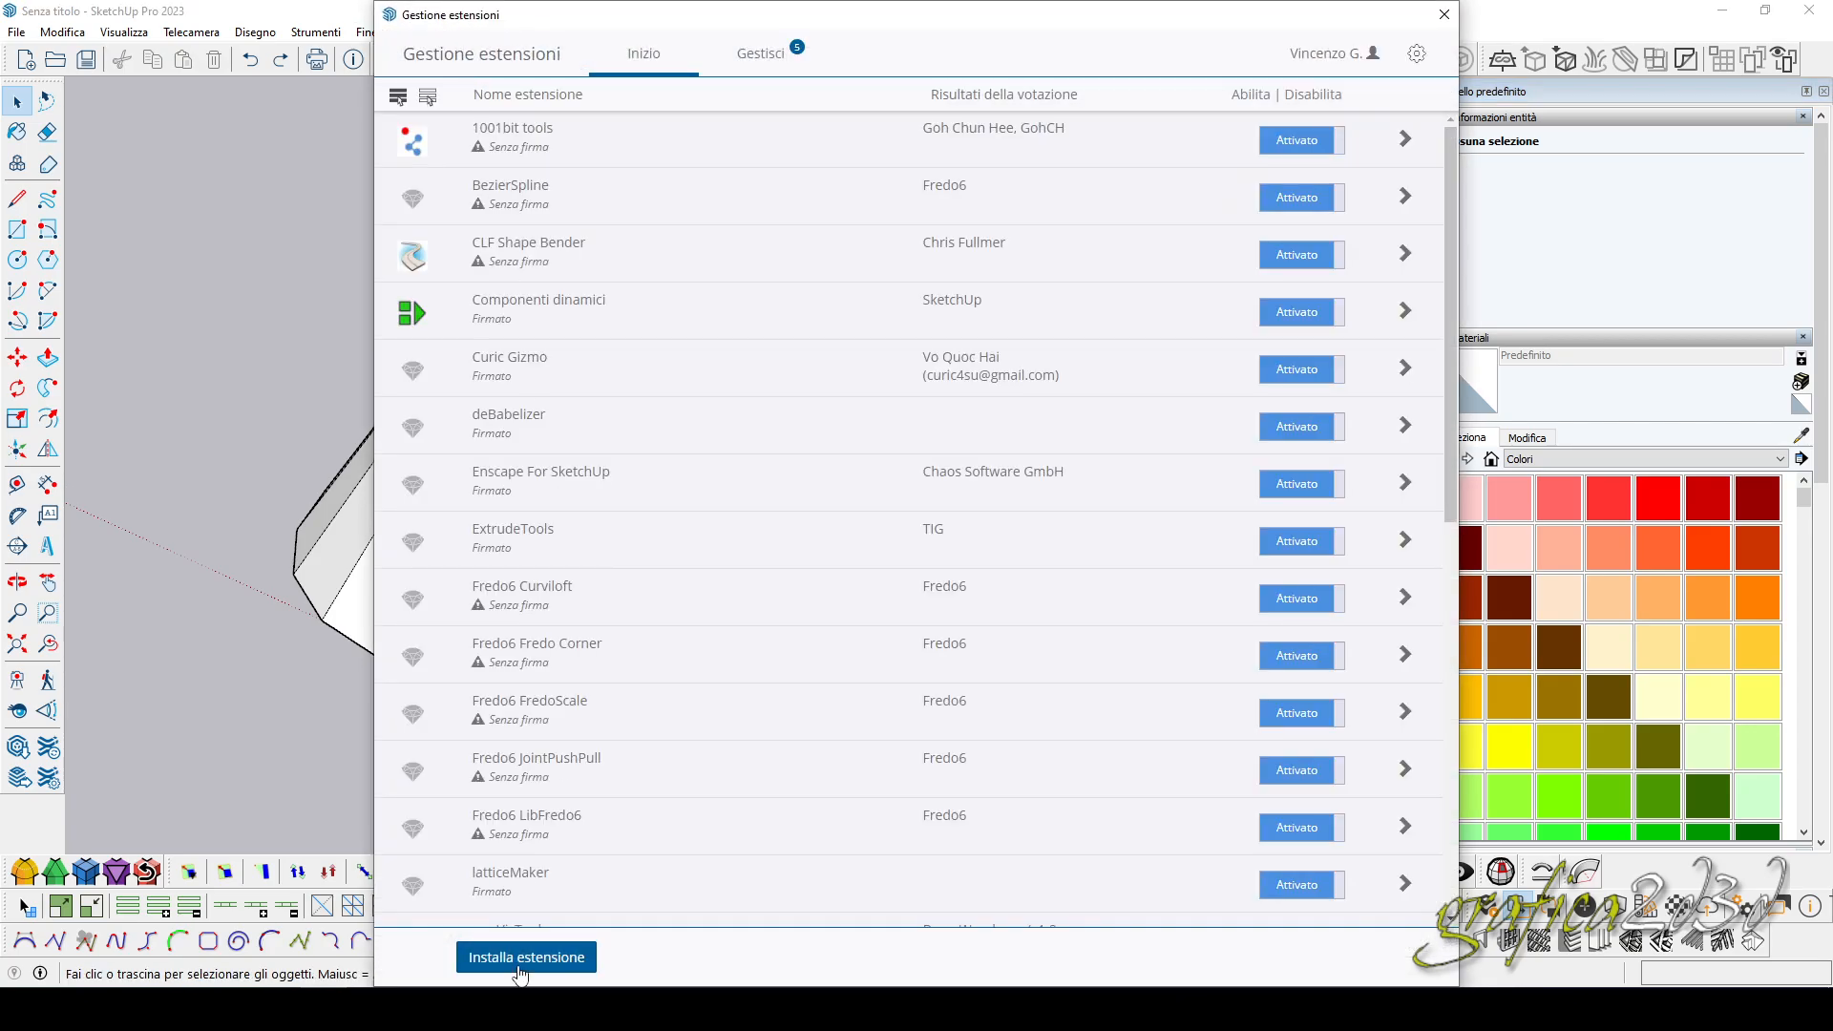
click(520, 970)
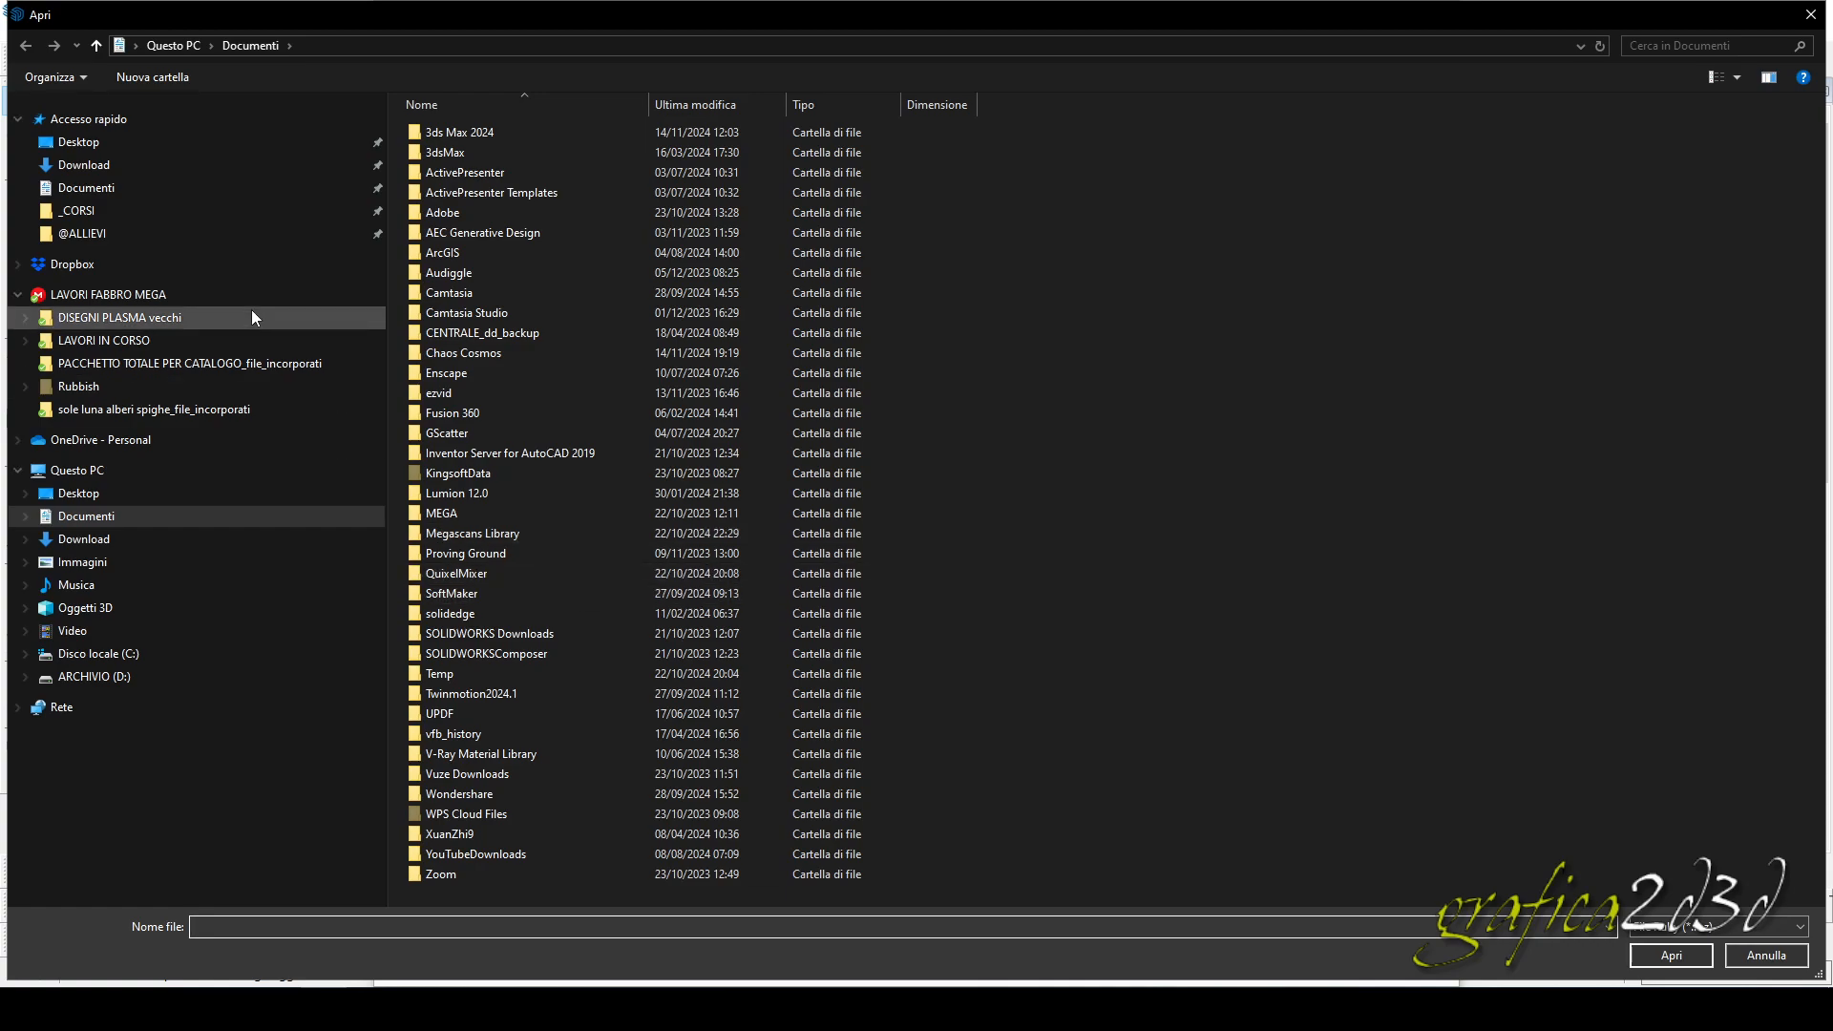
click(84, 164)
click(447, 184)
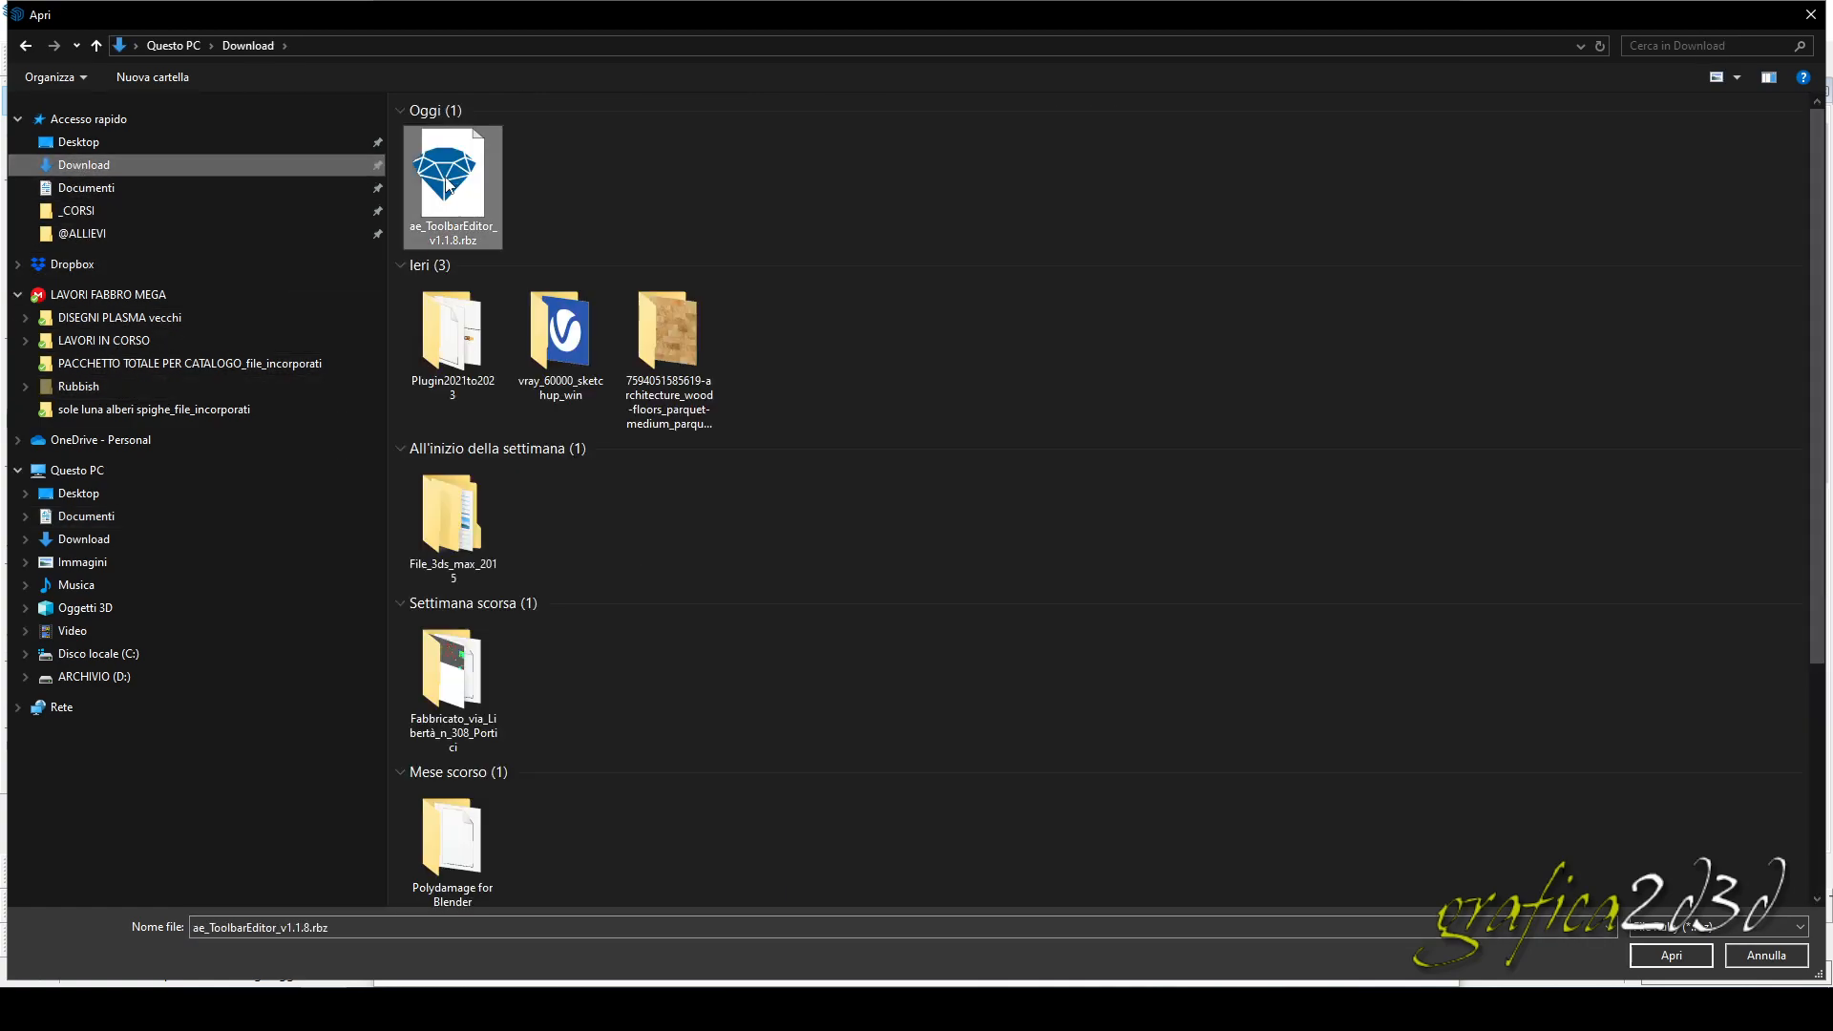
click(1677, 955)
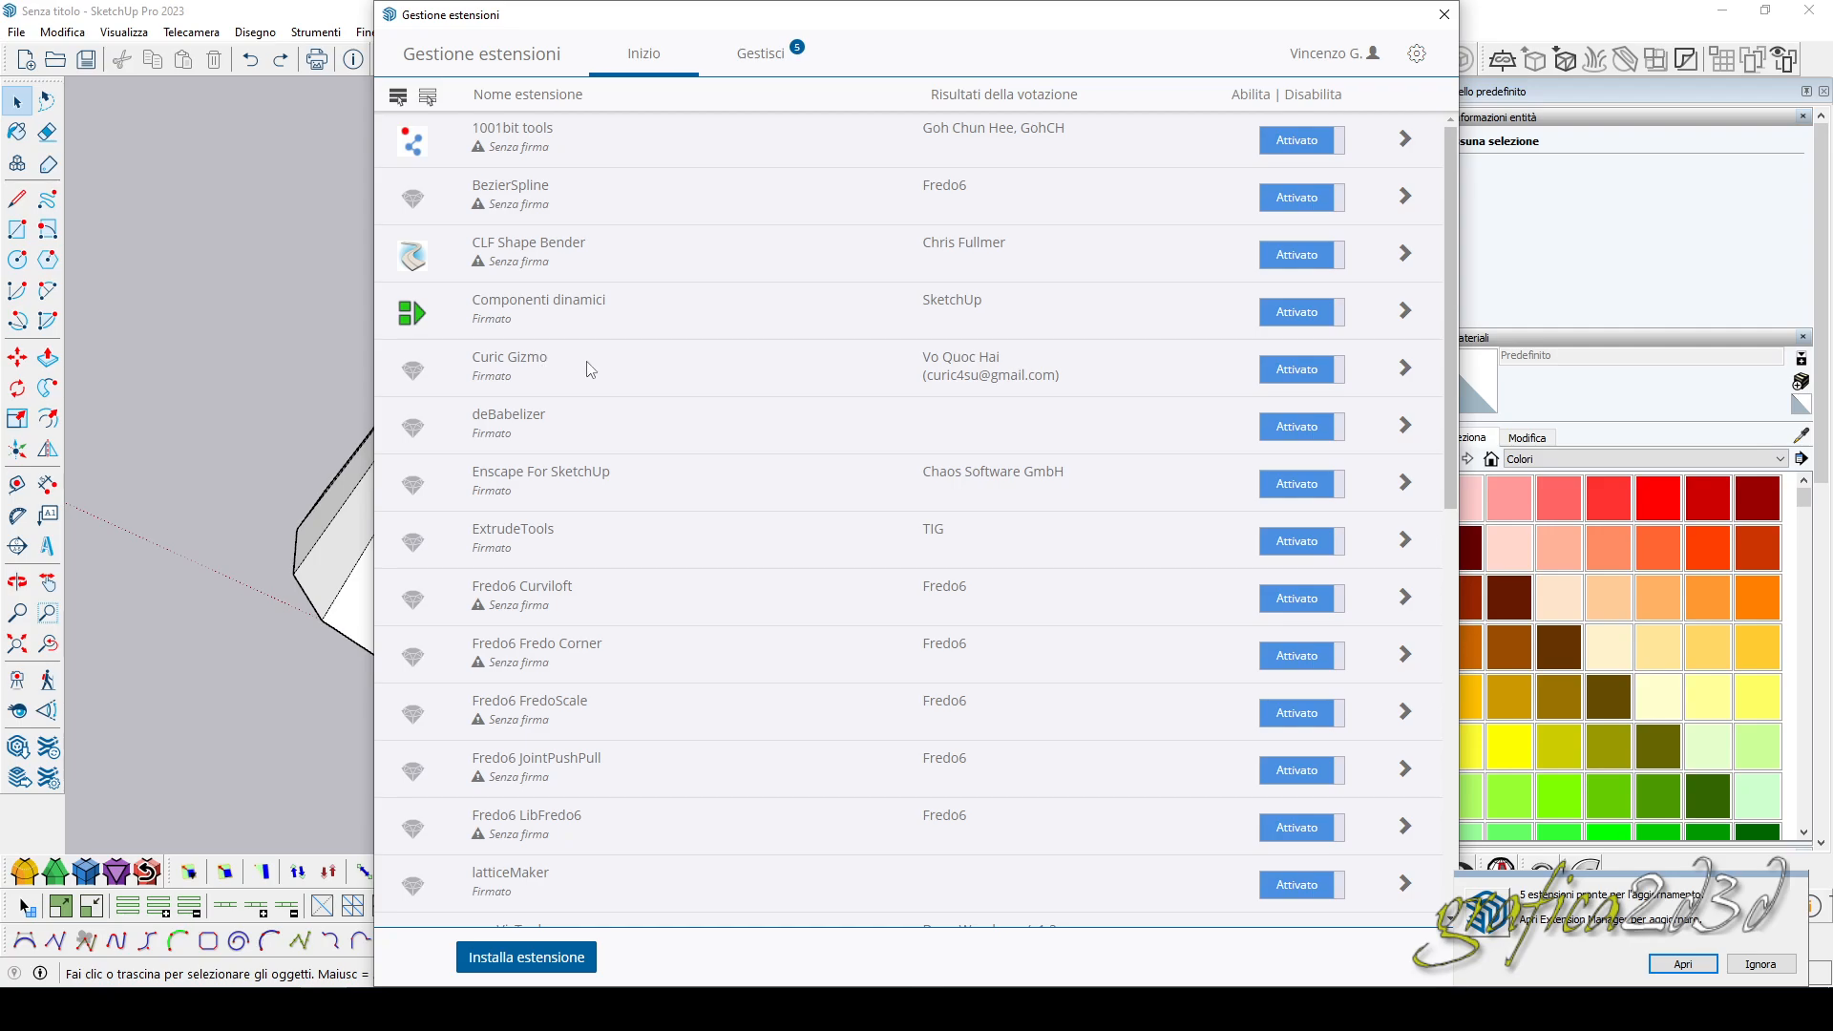
scroll(589, 369, down, 10)
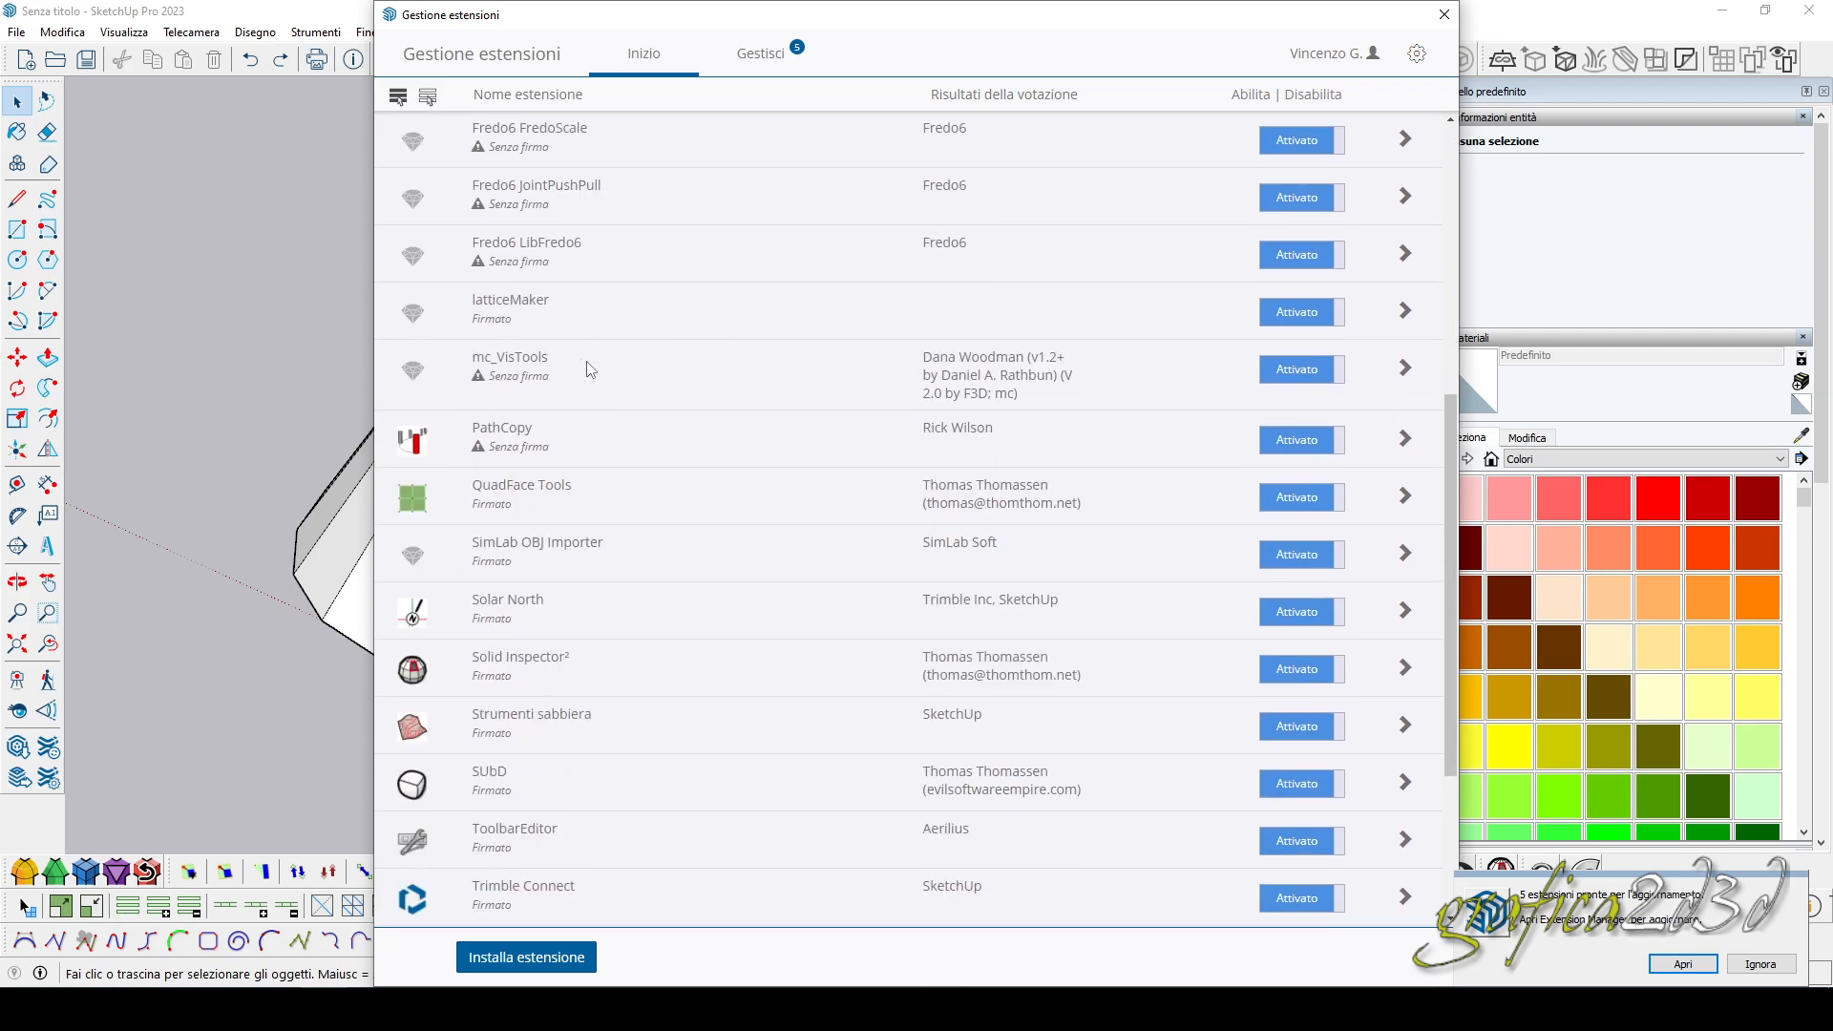
click(1447, 16)
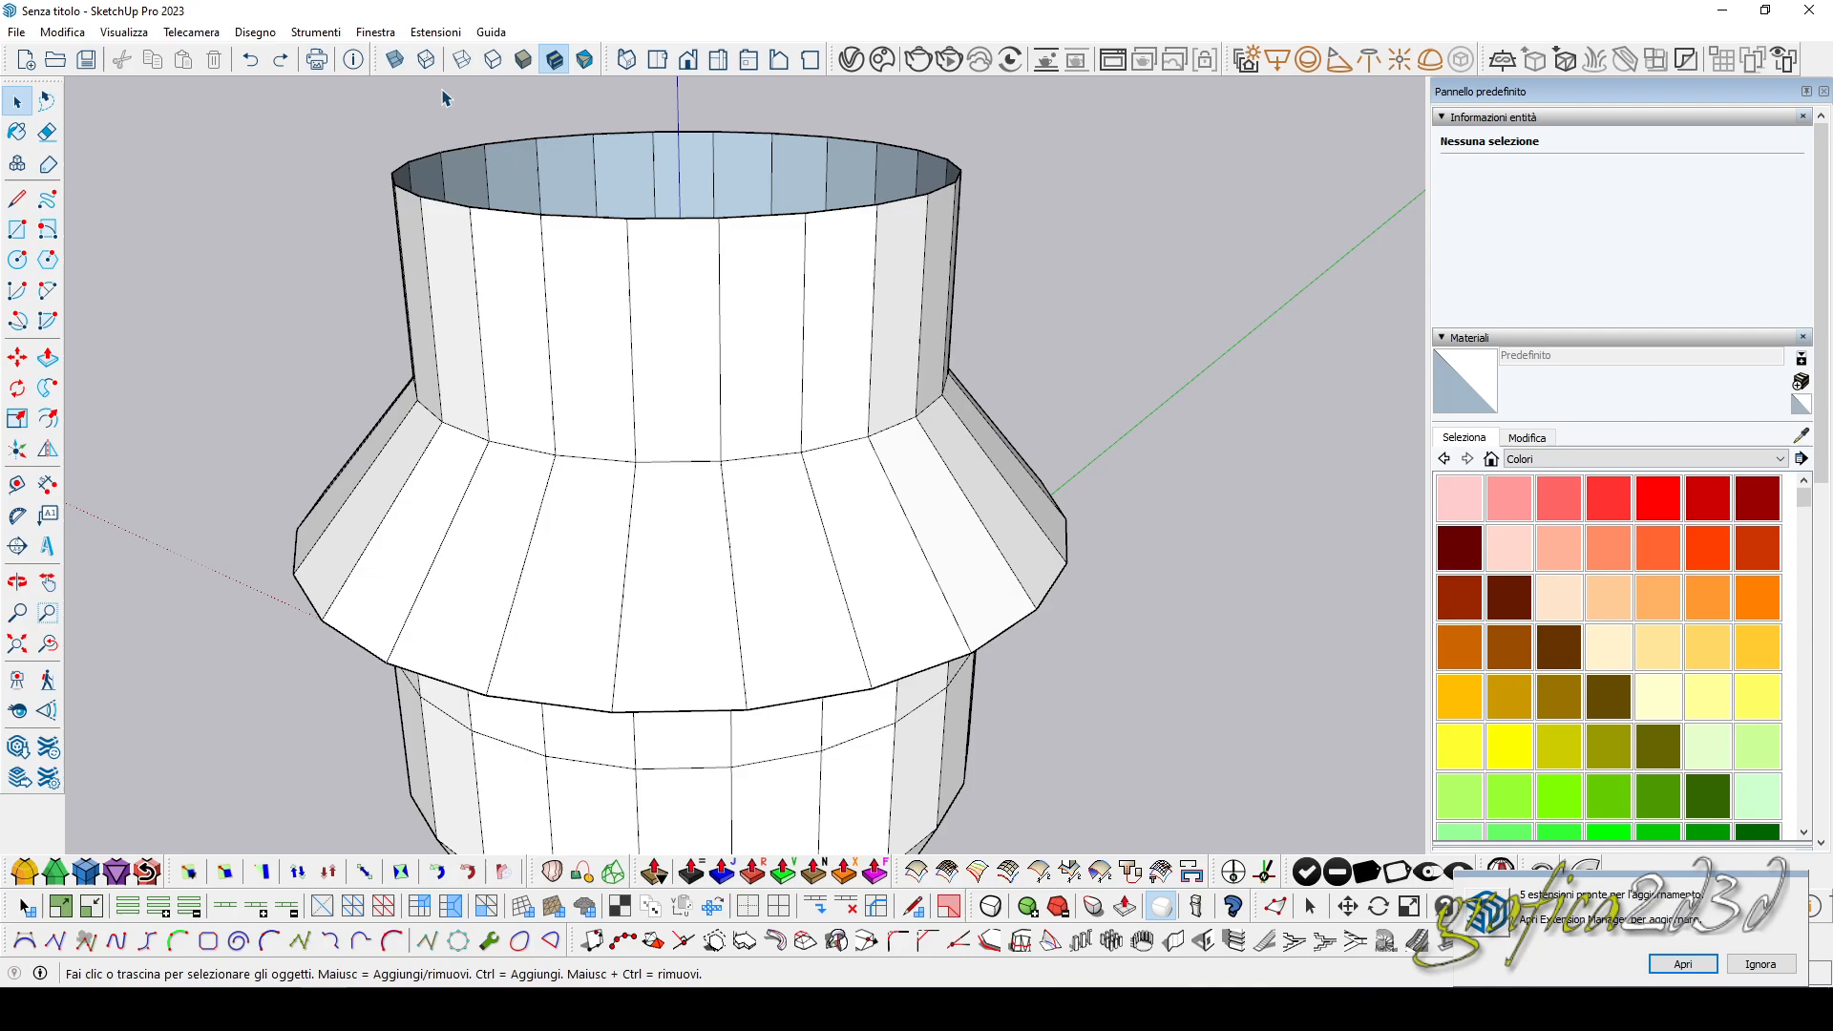
Step: Open the Toolbar Editor and reposition and widen its window over the model
click(422, 34)
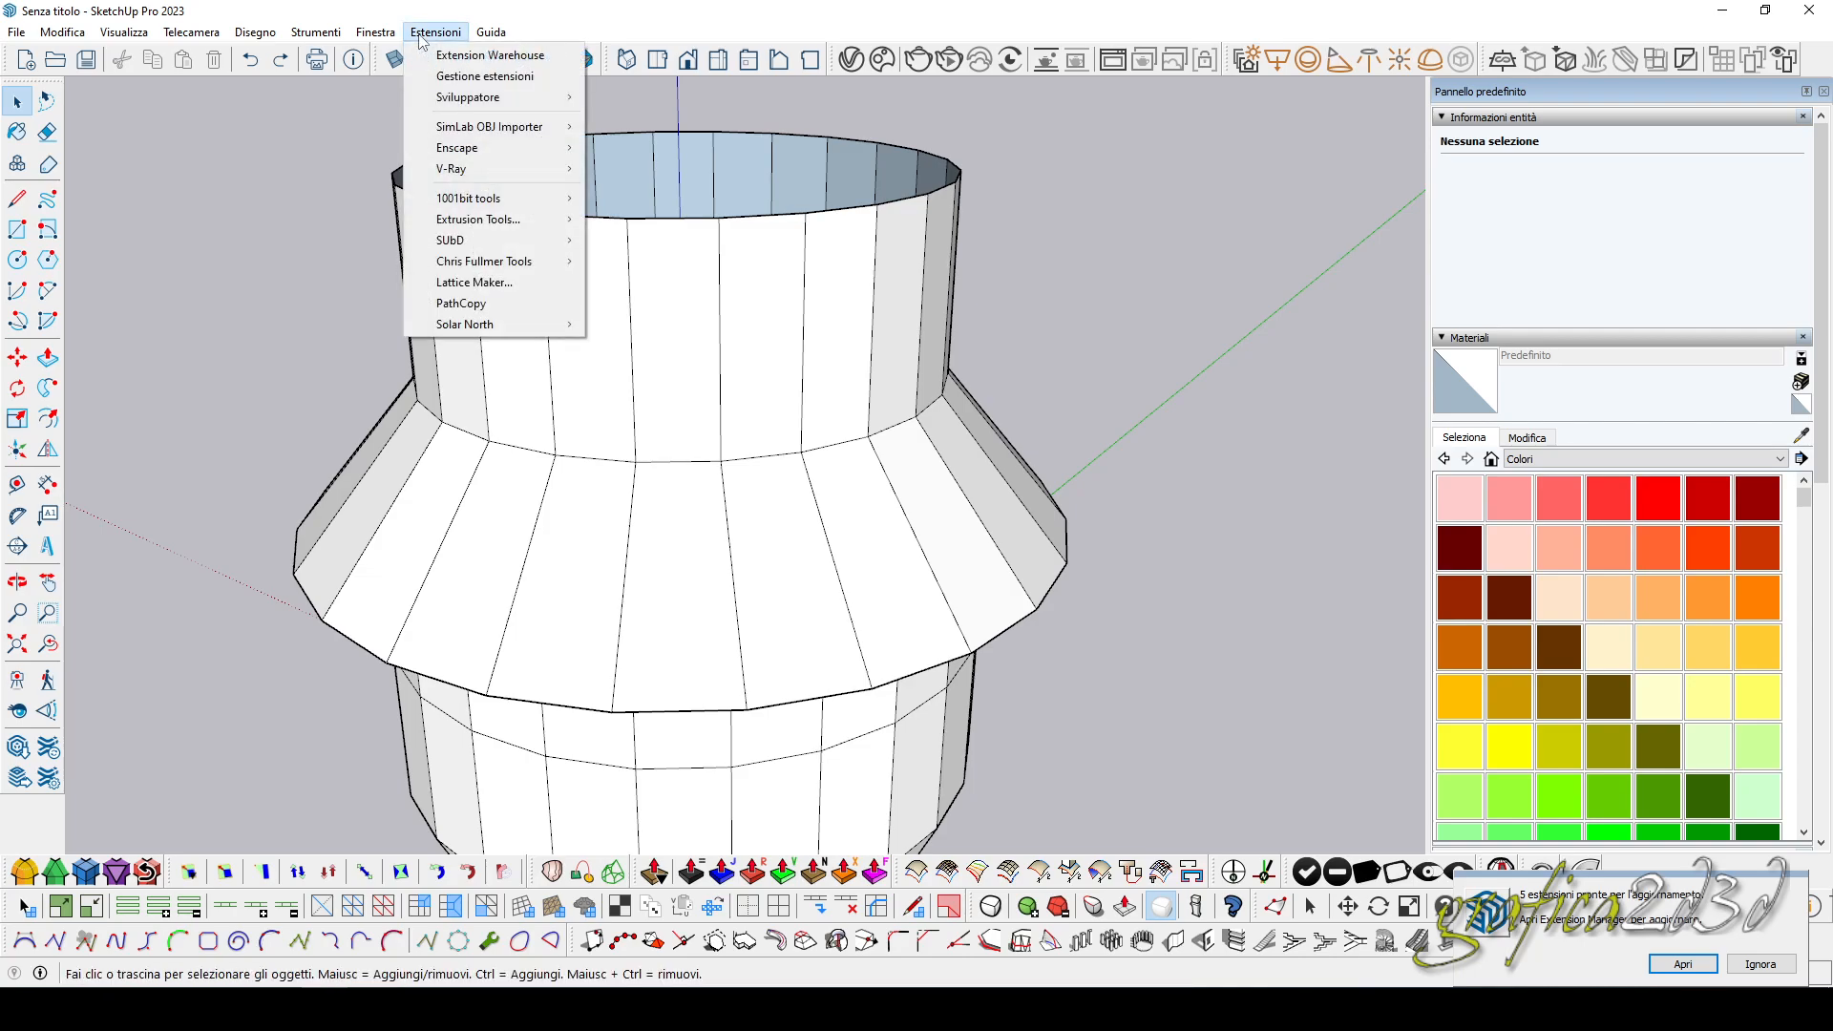
mouse_move(390, 39)
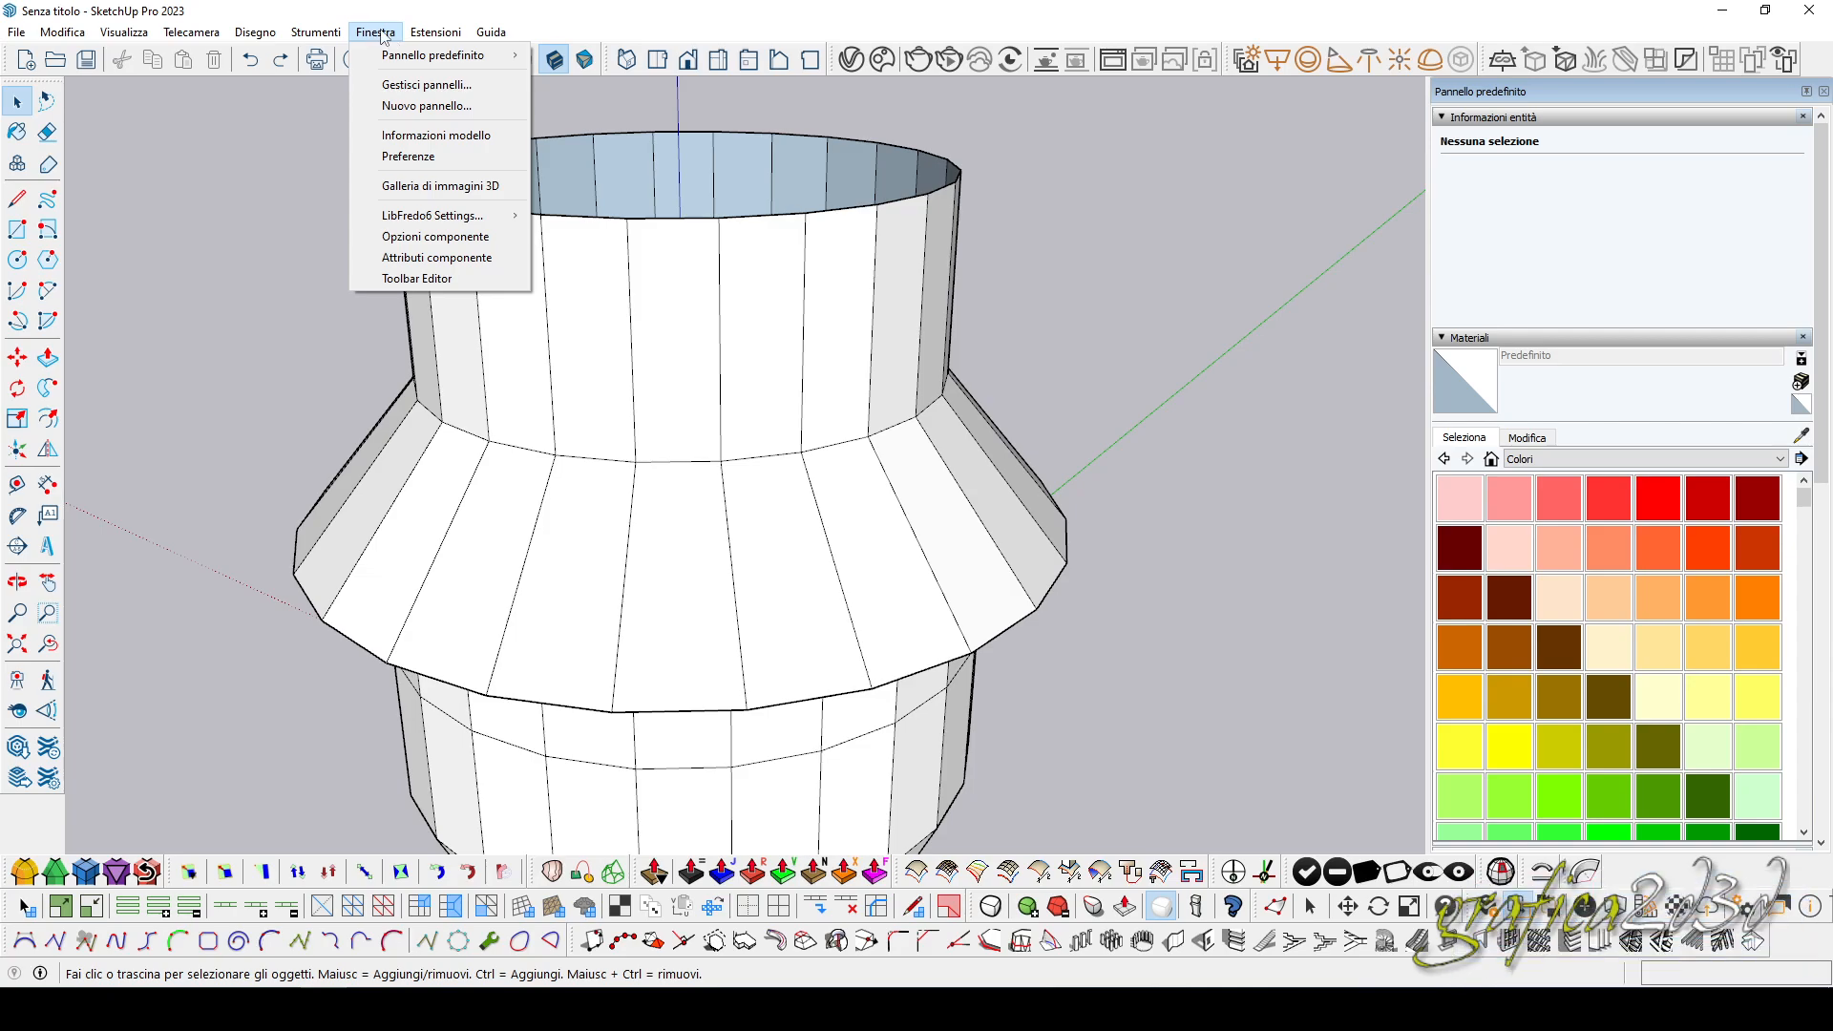
click(417, 278)
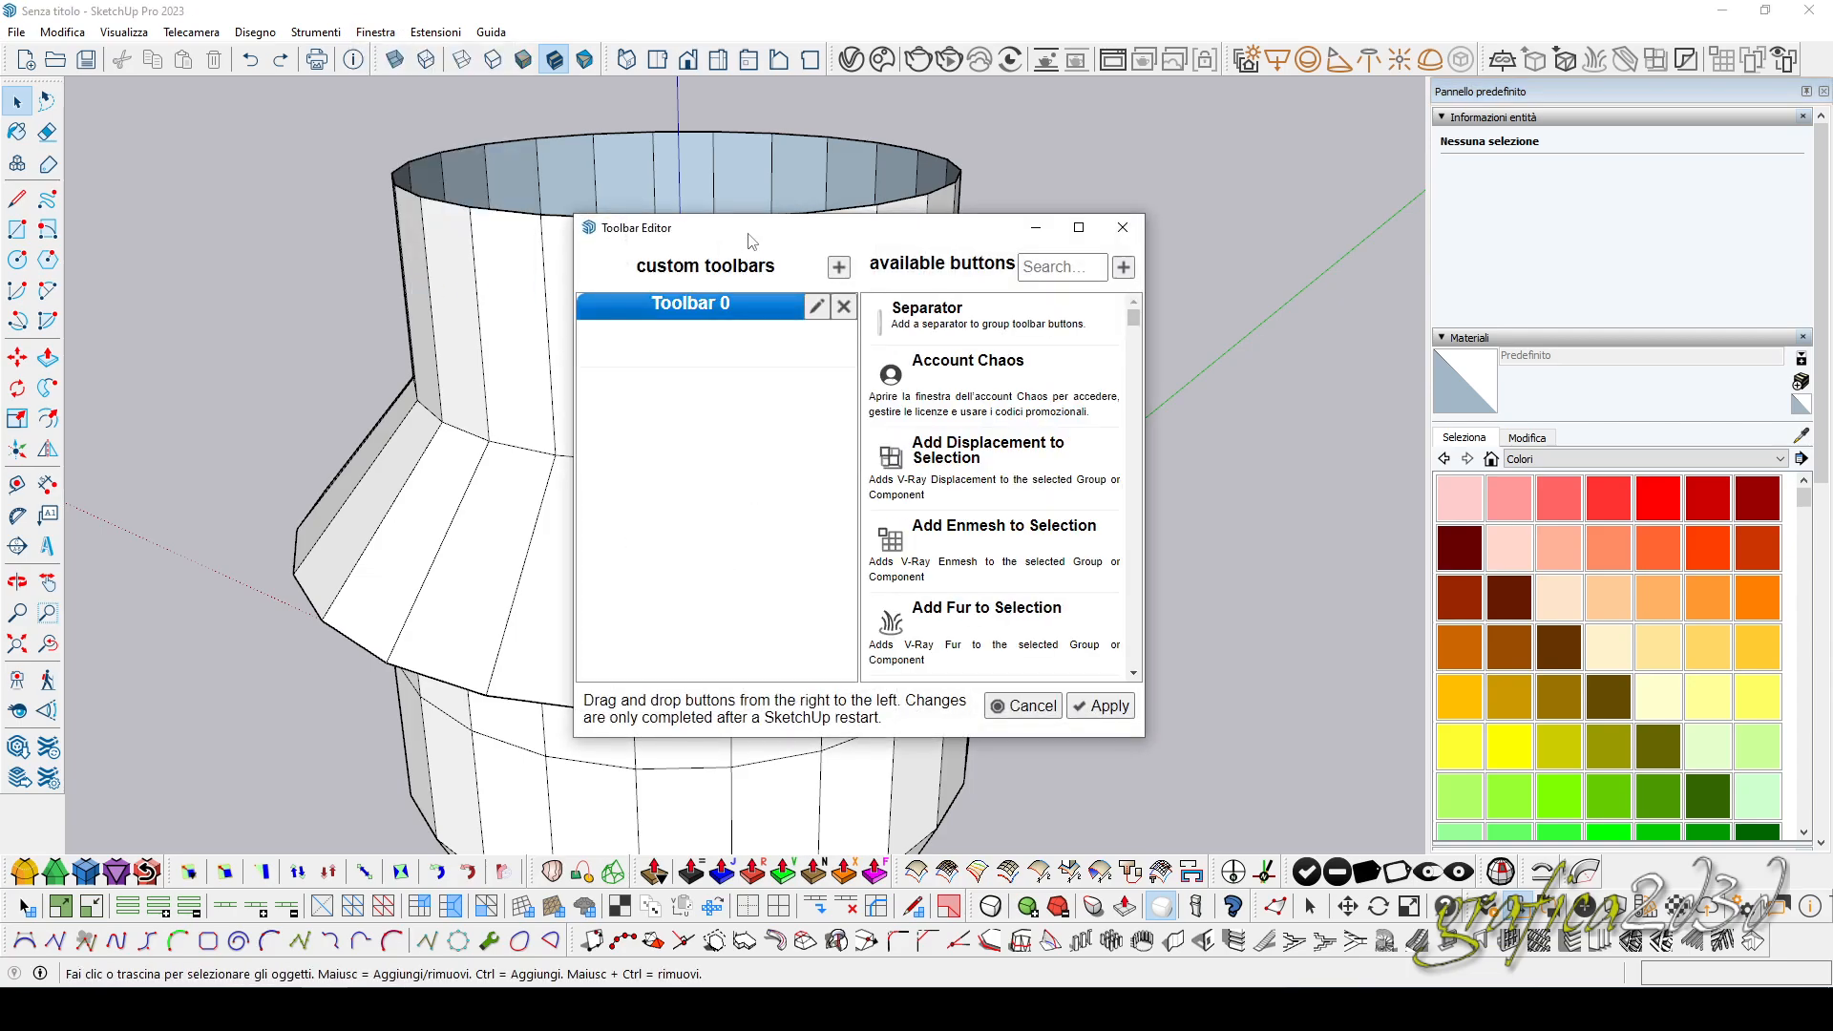
drag(750, 239, 386, 158)
drag(783, 330, 1240, 330)
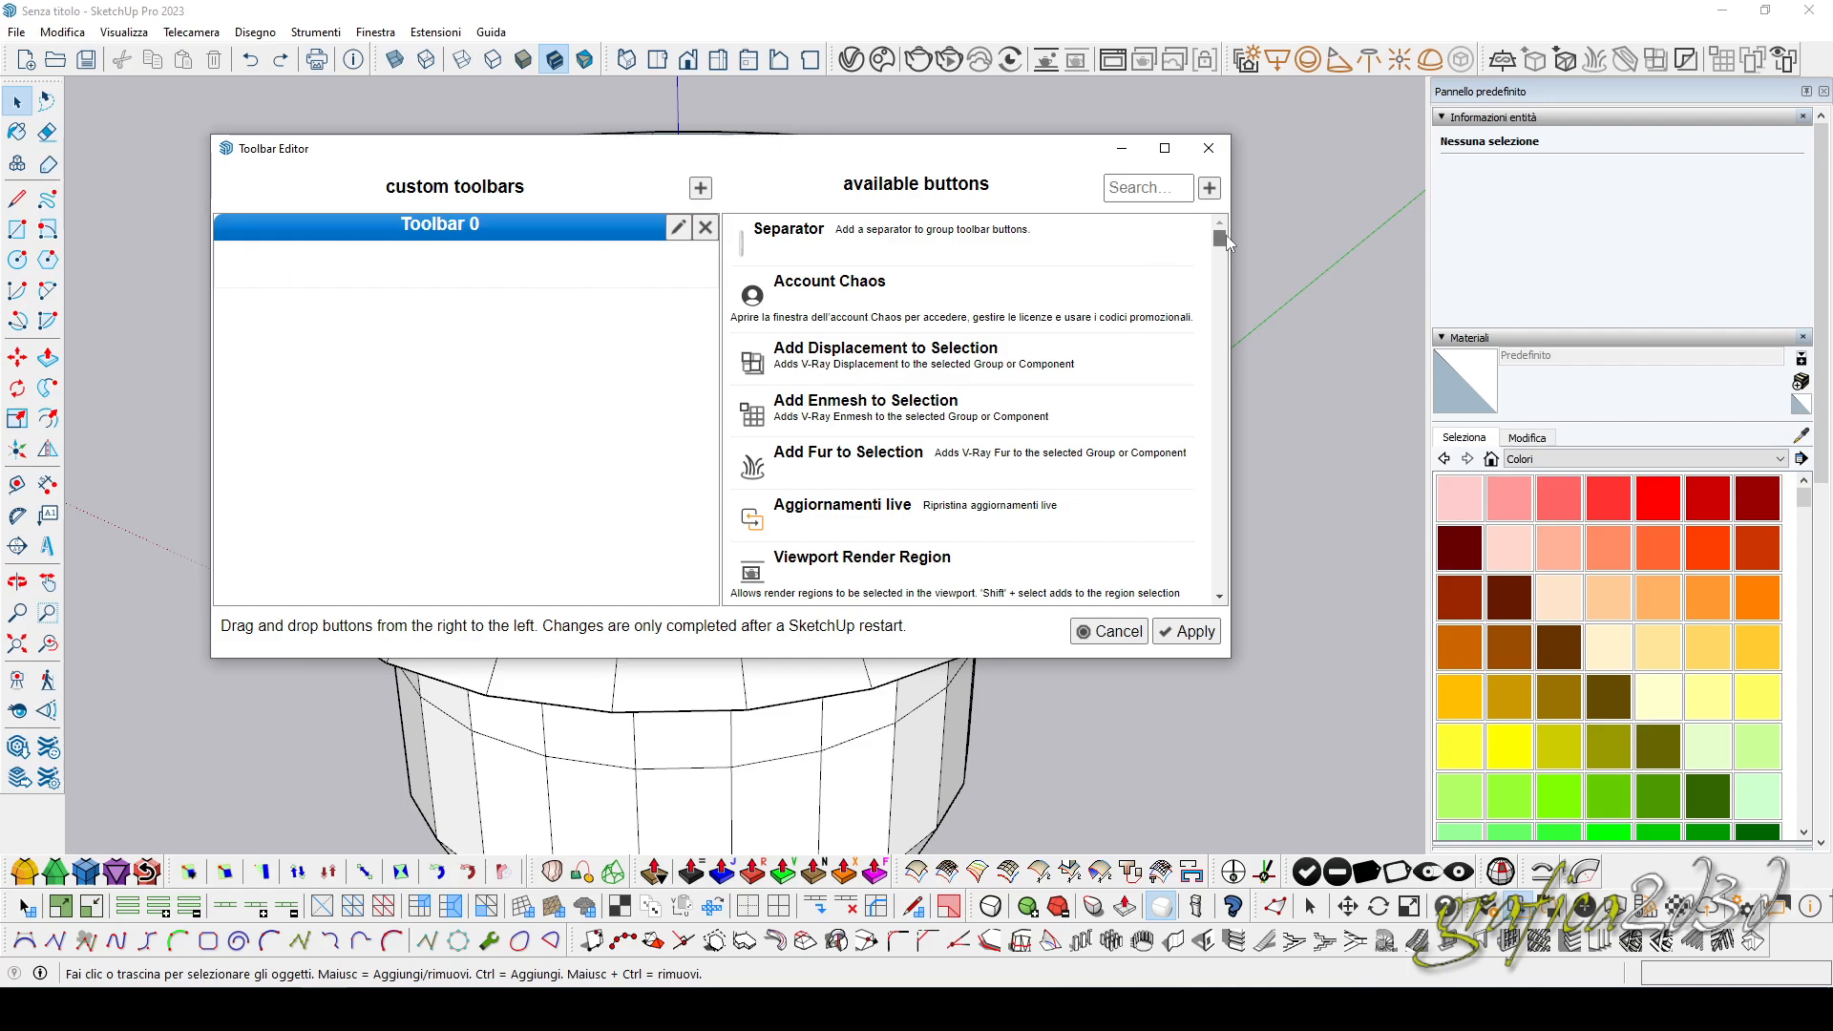
Step: Look through the available buttons in the Toolbar Editor, from the V-Ray and 1001bit tools to FredoCorner and QuadFace Tools
mouse_move(1222, 237)
mouse_down()
mouse_move(1245, 426)
mouse_move(1238, 611)
mouse_move(1209, 304)
mouse_move(1228, 215)
mouse_up()
scroll(1043, 297, down, 10)
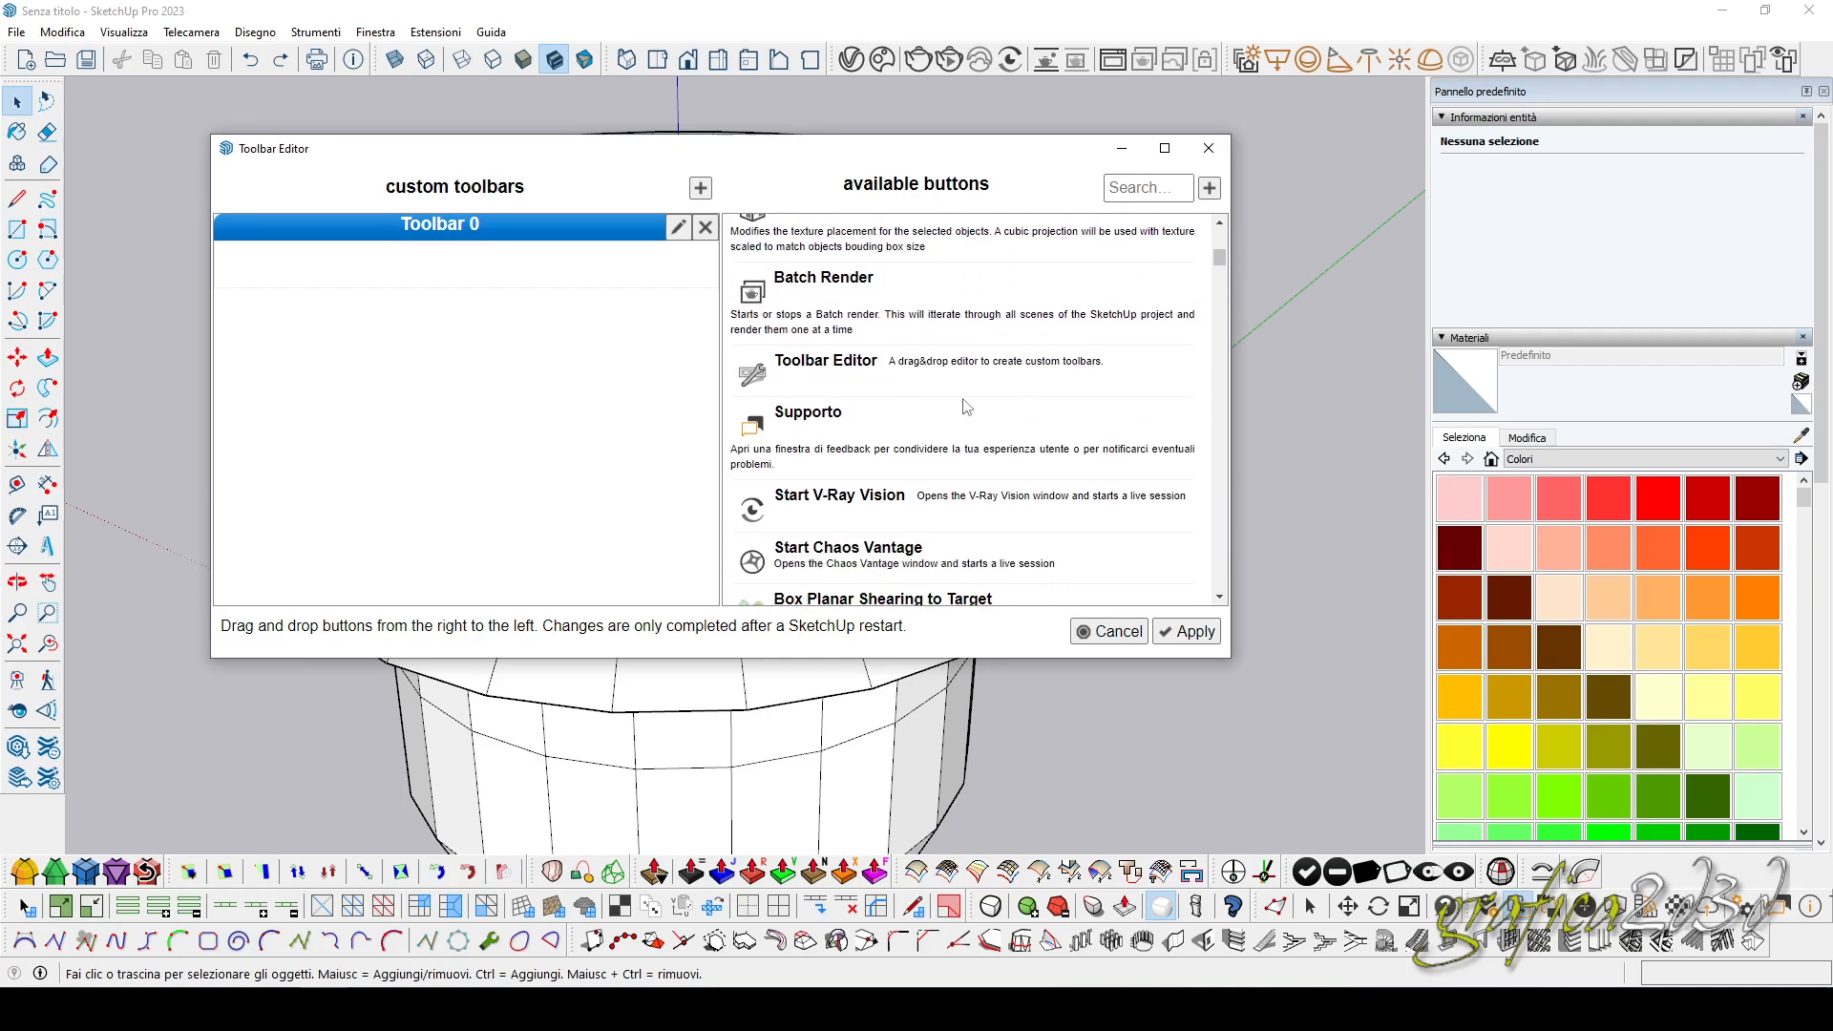
scroll(965, 407, down, 8)
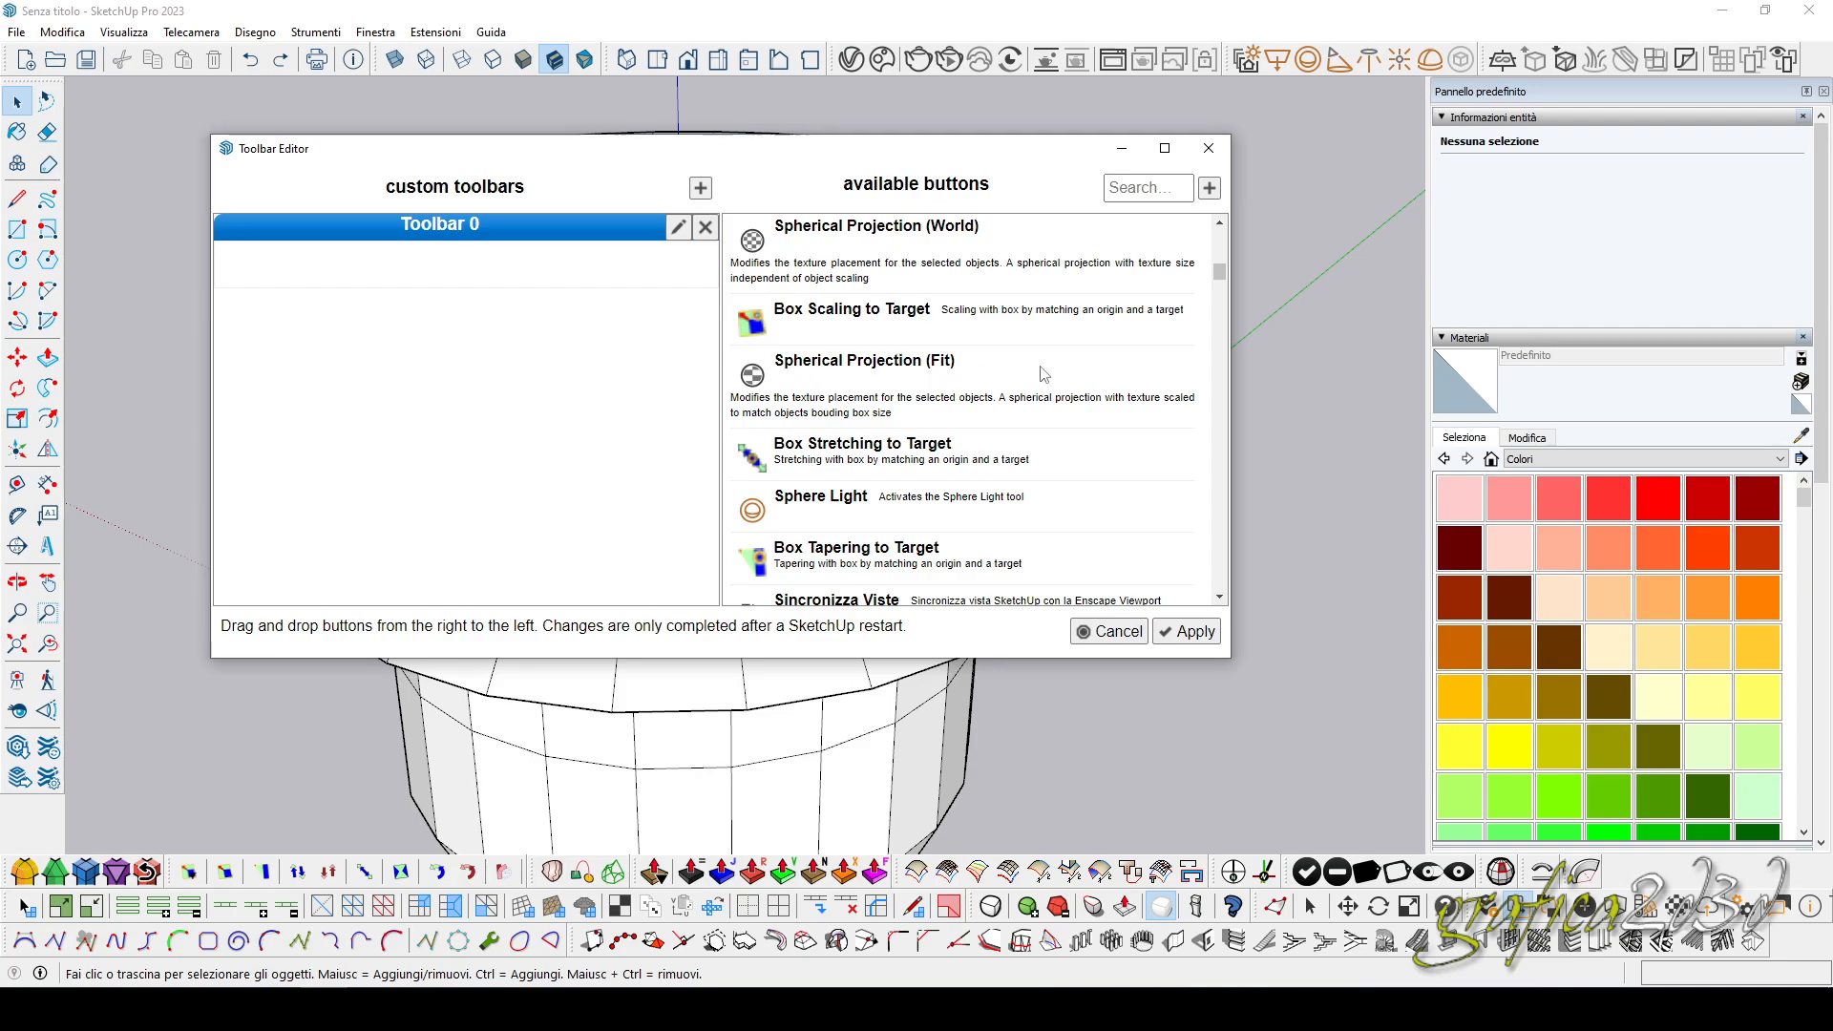
scroll(1130, 237, down, 10)
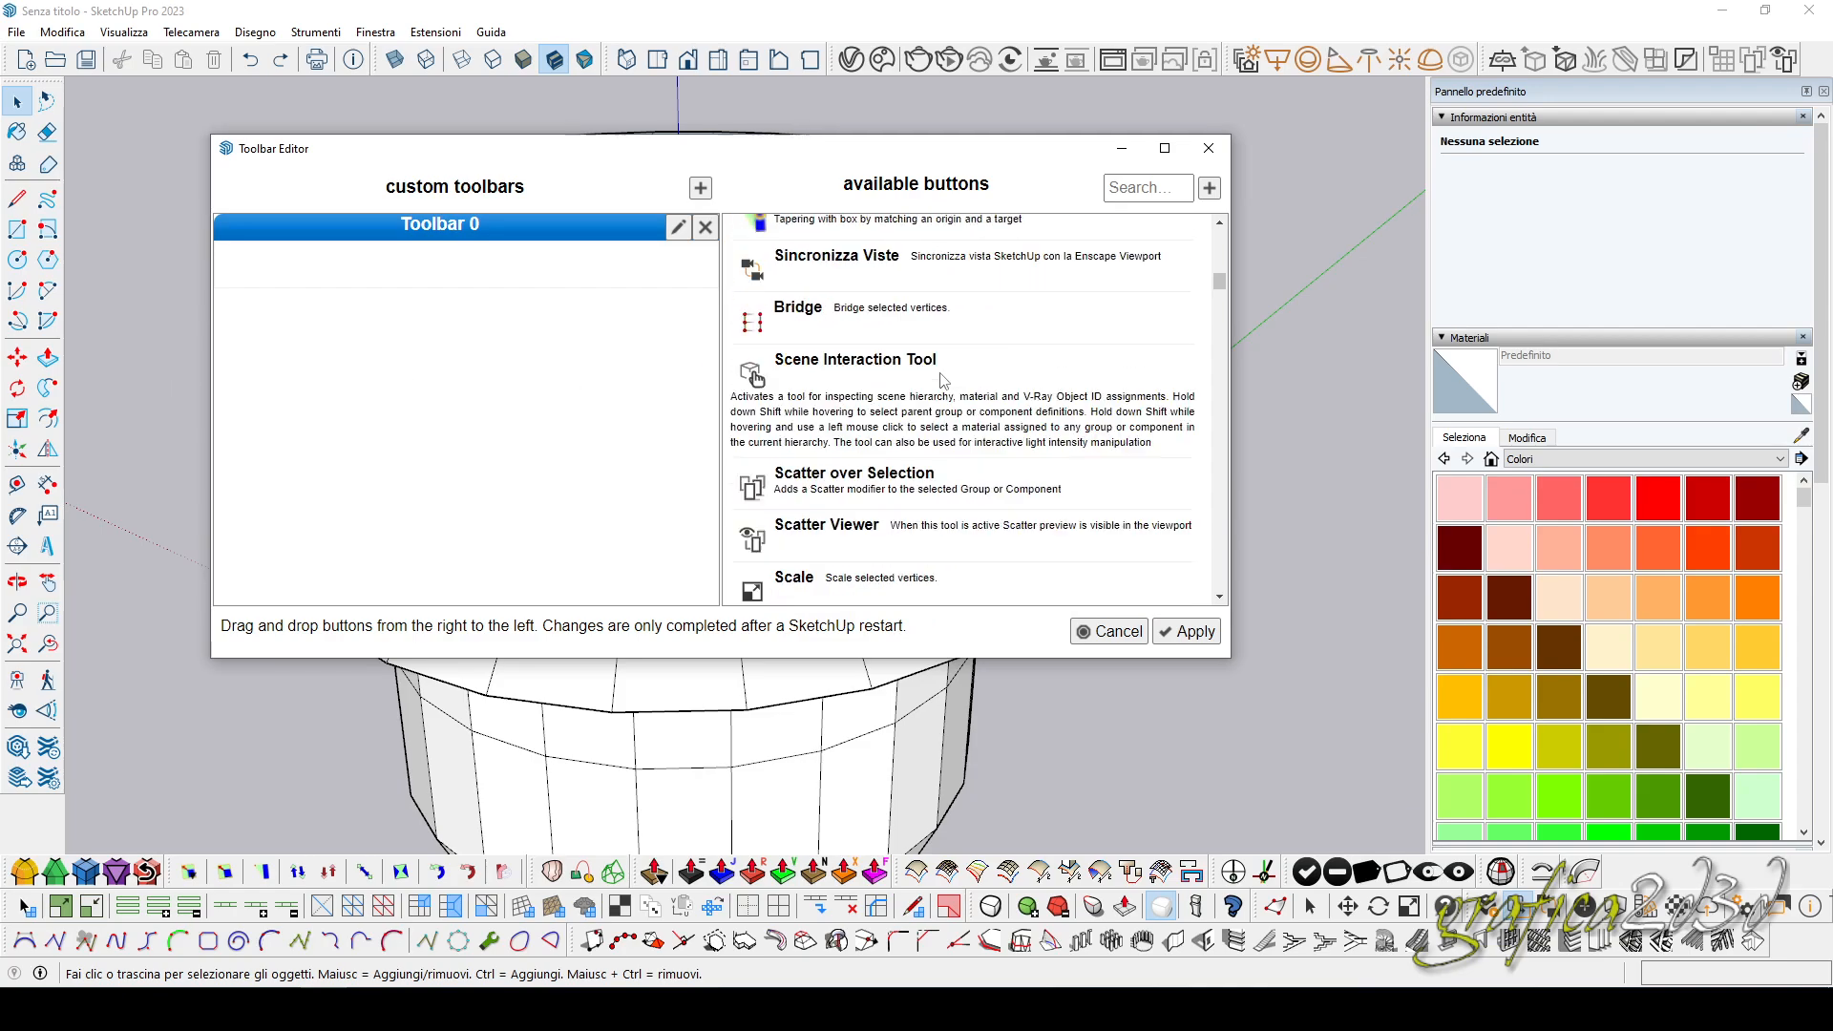
click(1148, 186)
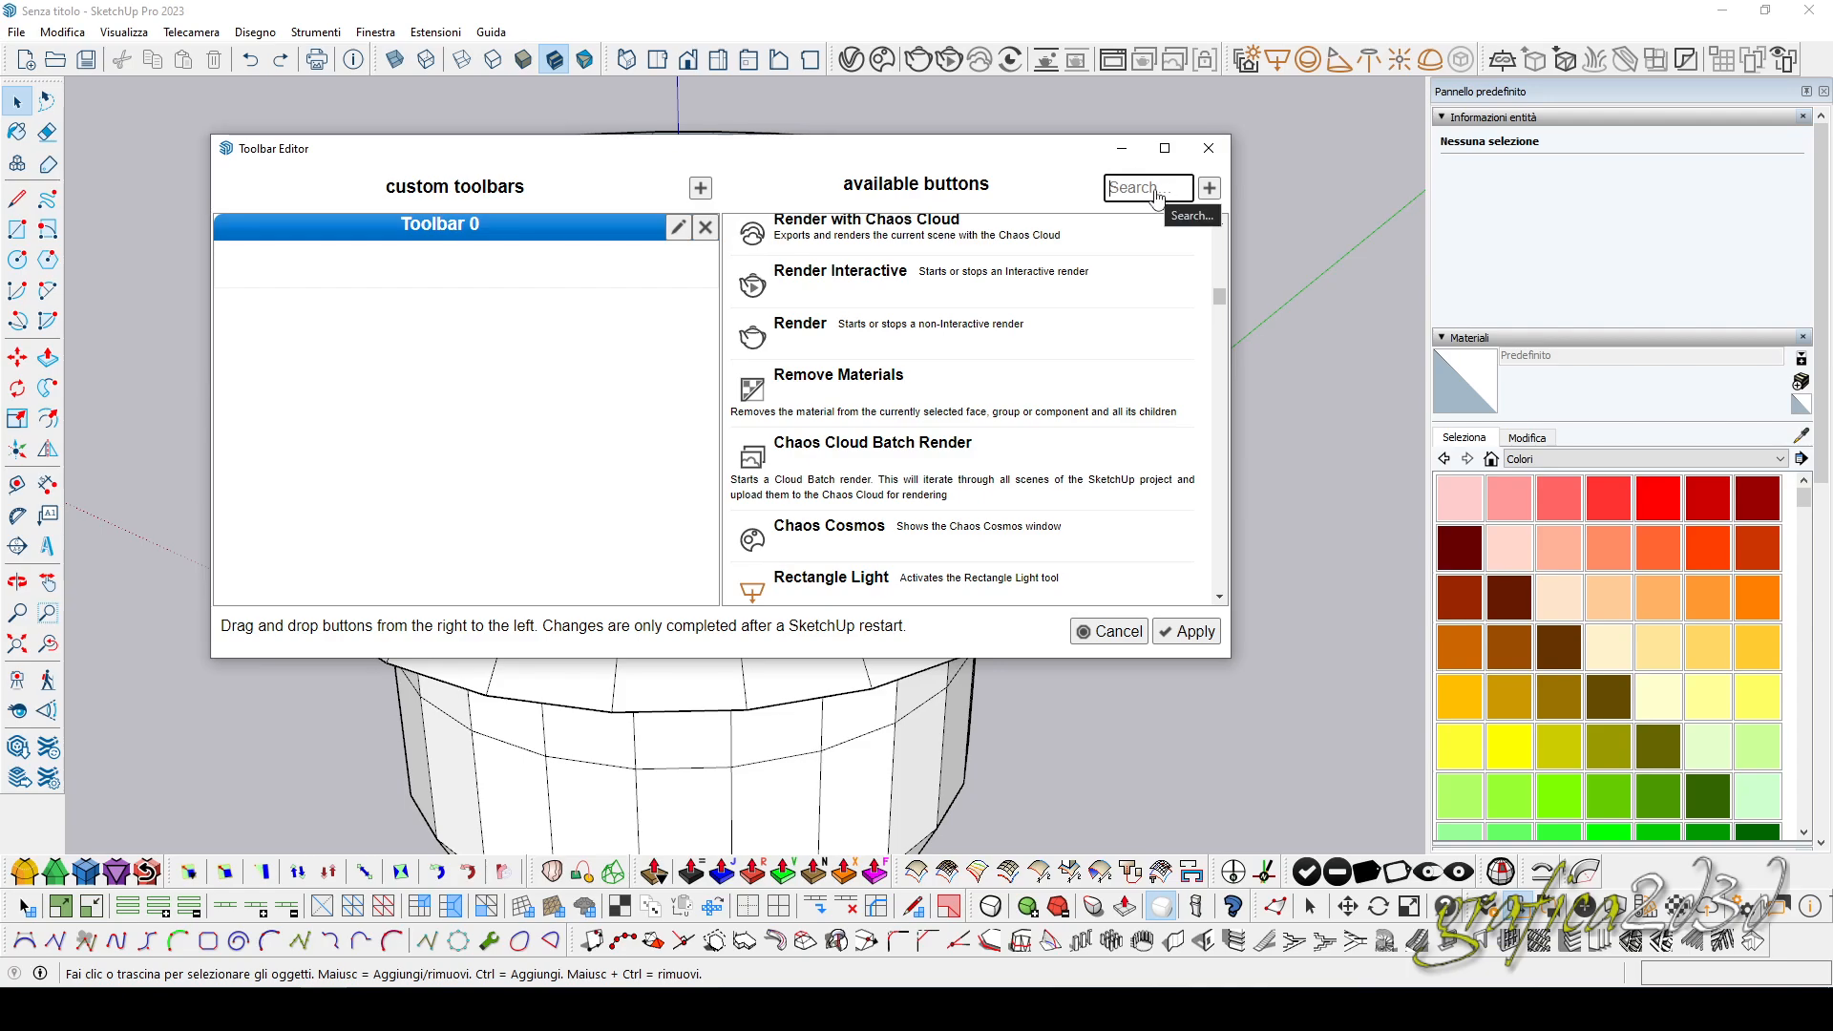
scroll(1066, 325, down, 5)
scroll(1066, 326, down, 10)
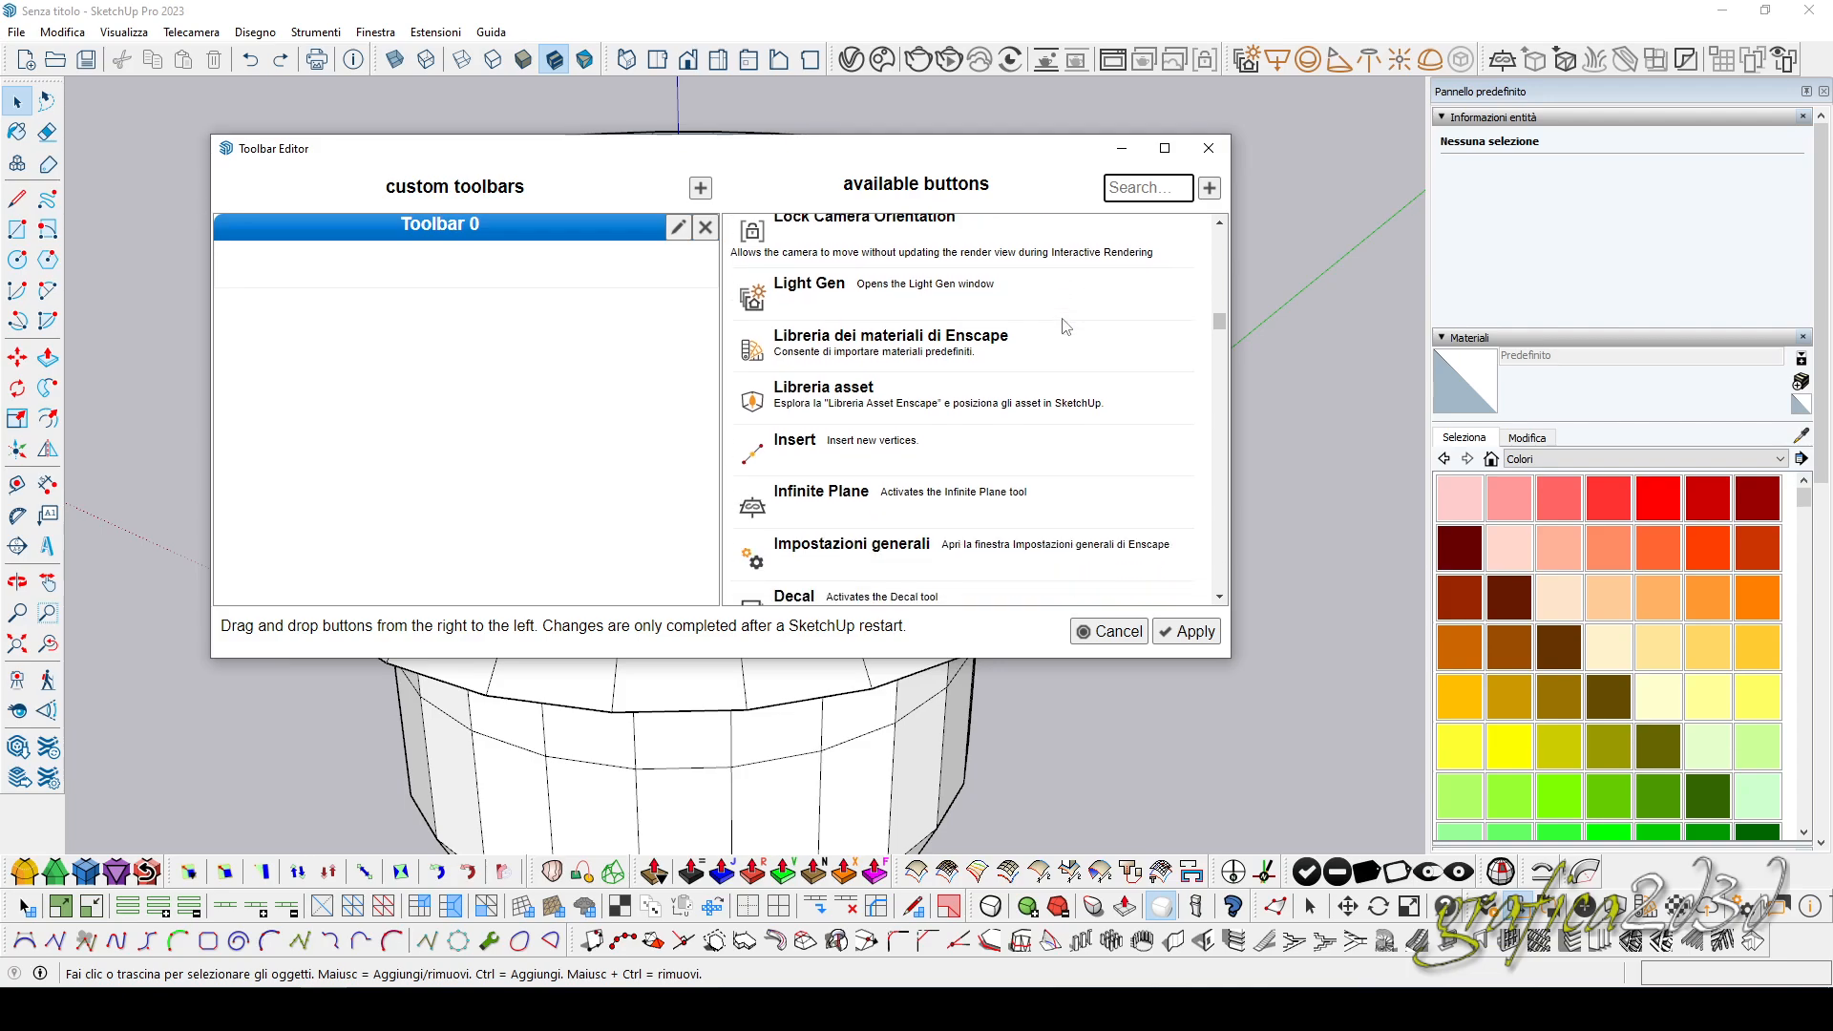
scroll(1066, 325, down, 10)
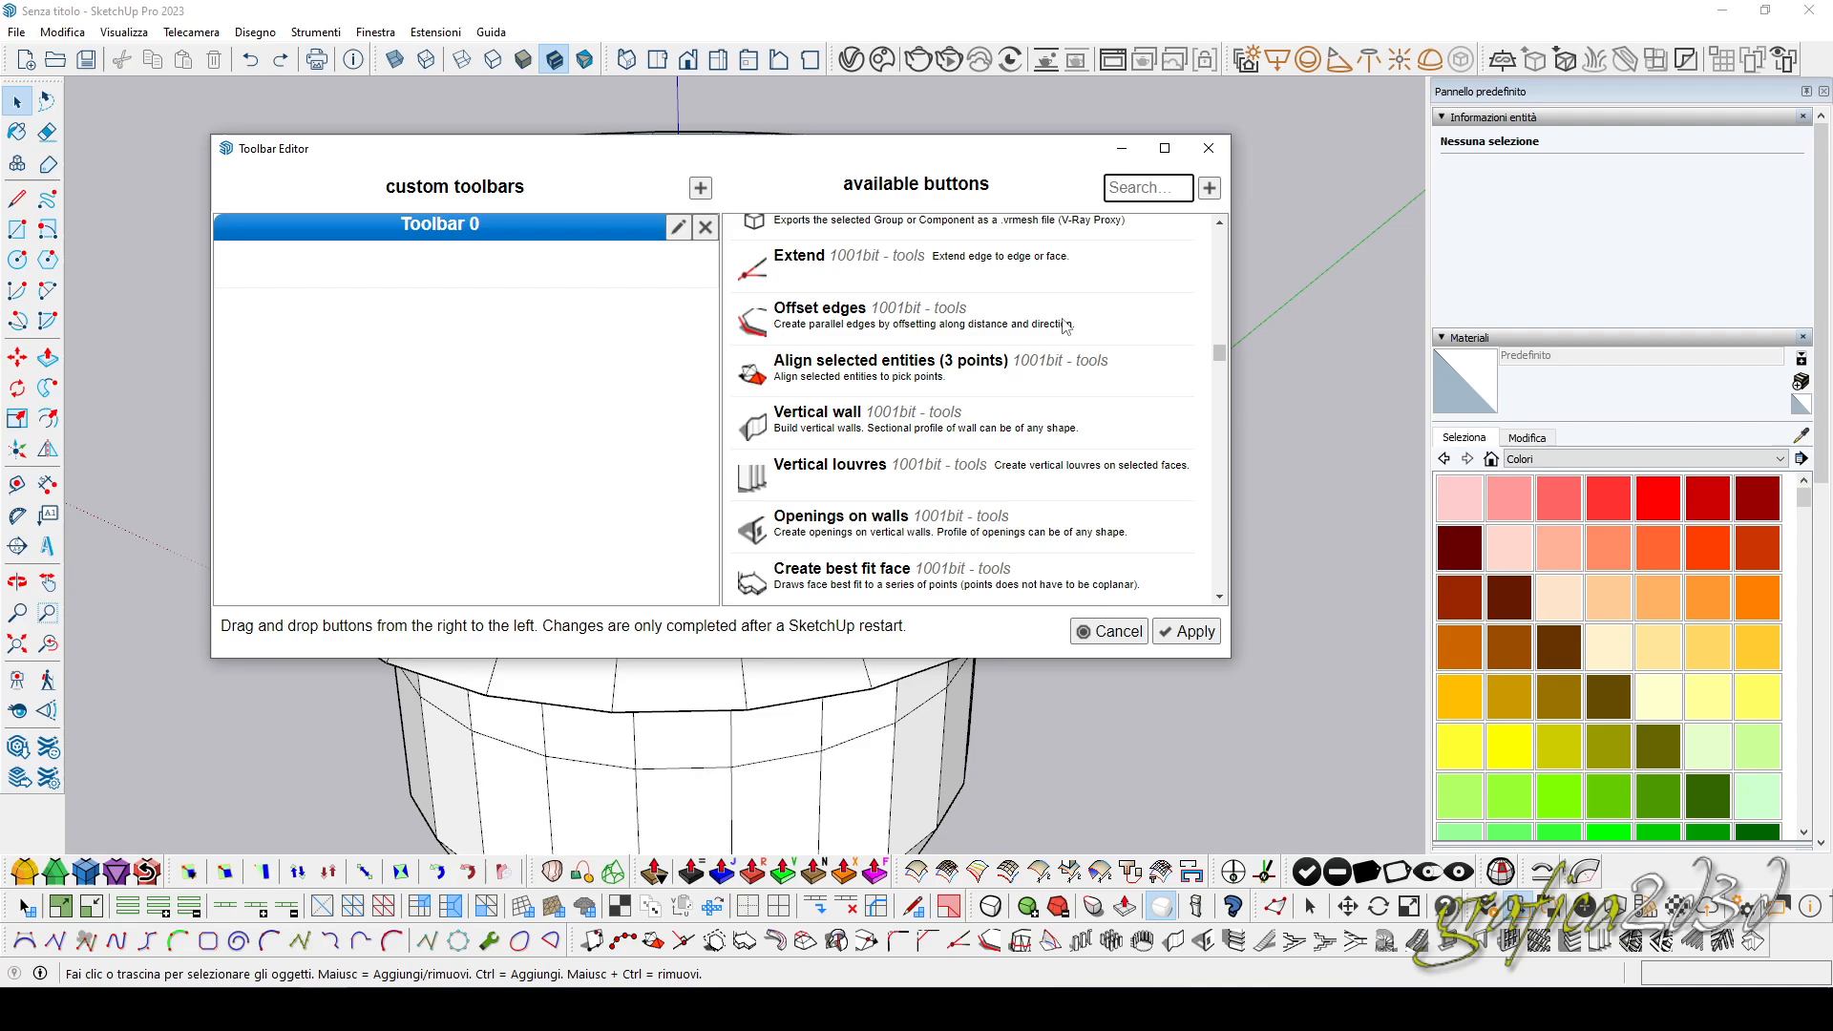
scroll(1066, 326, down, 7)
scroll(1066, 326, down, 8)
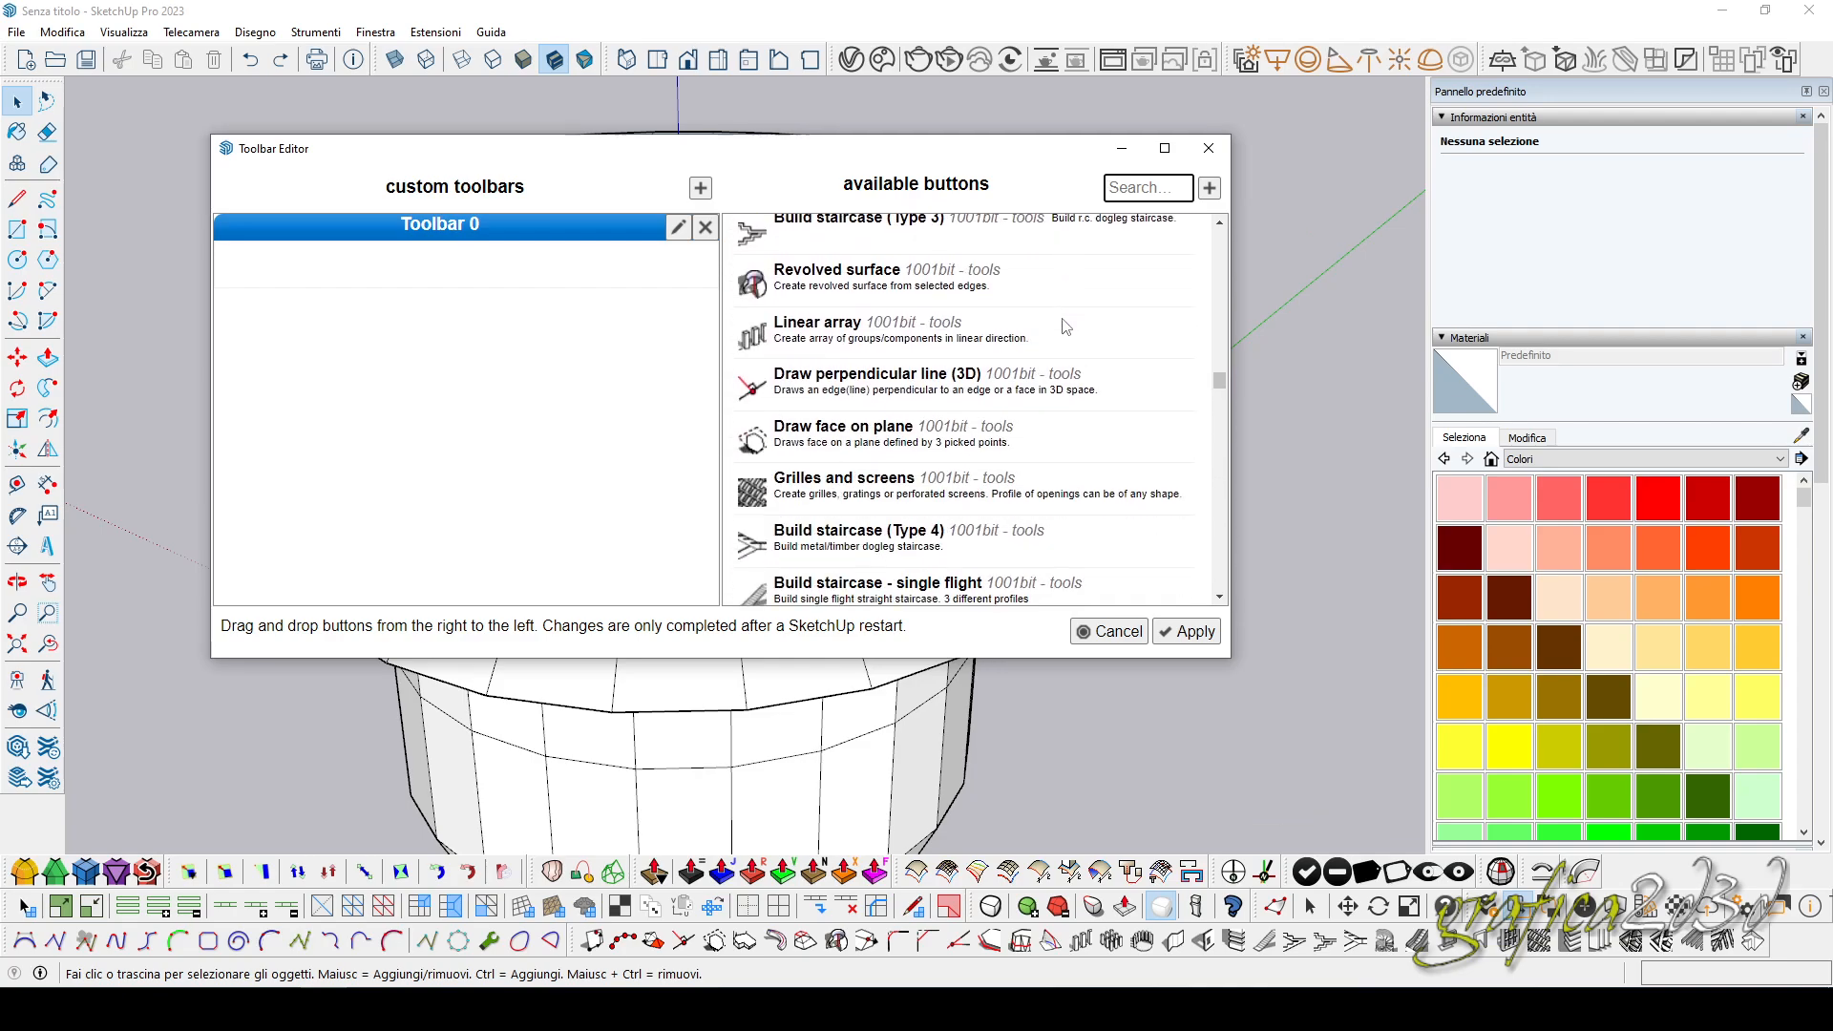
scroll(1066, 325, down, 8)
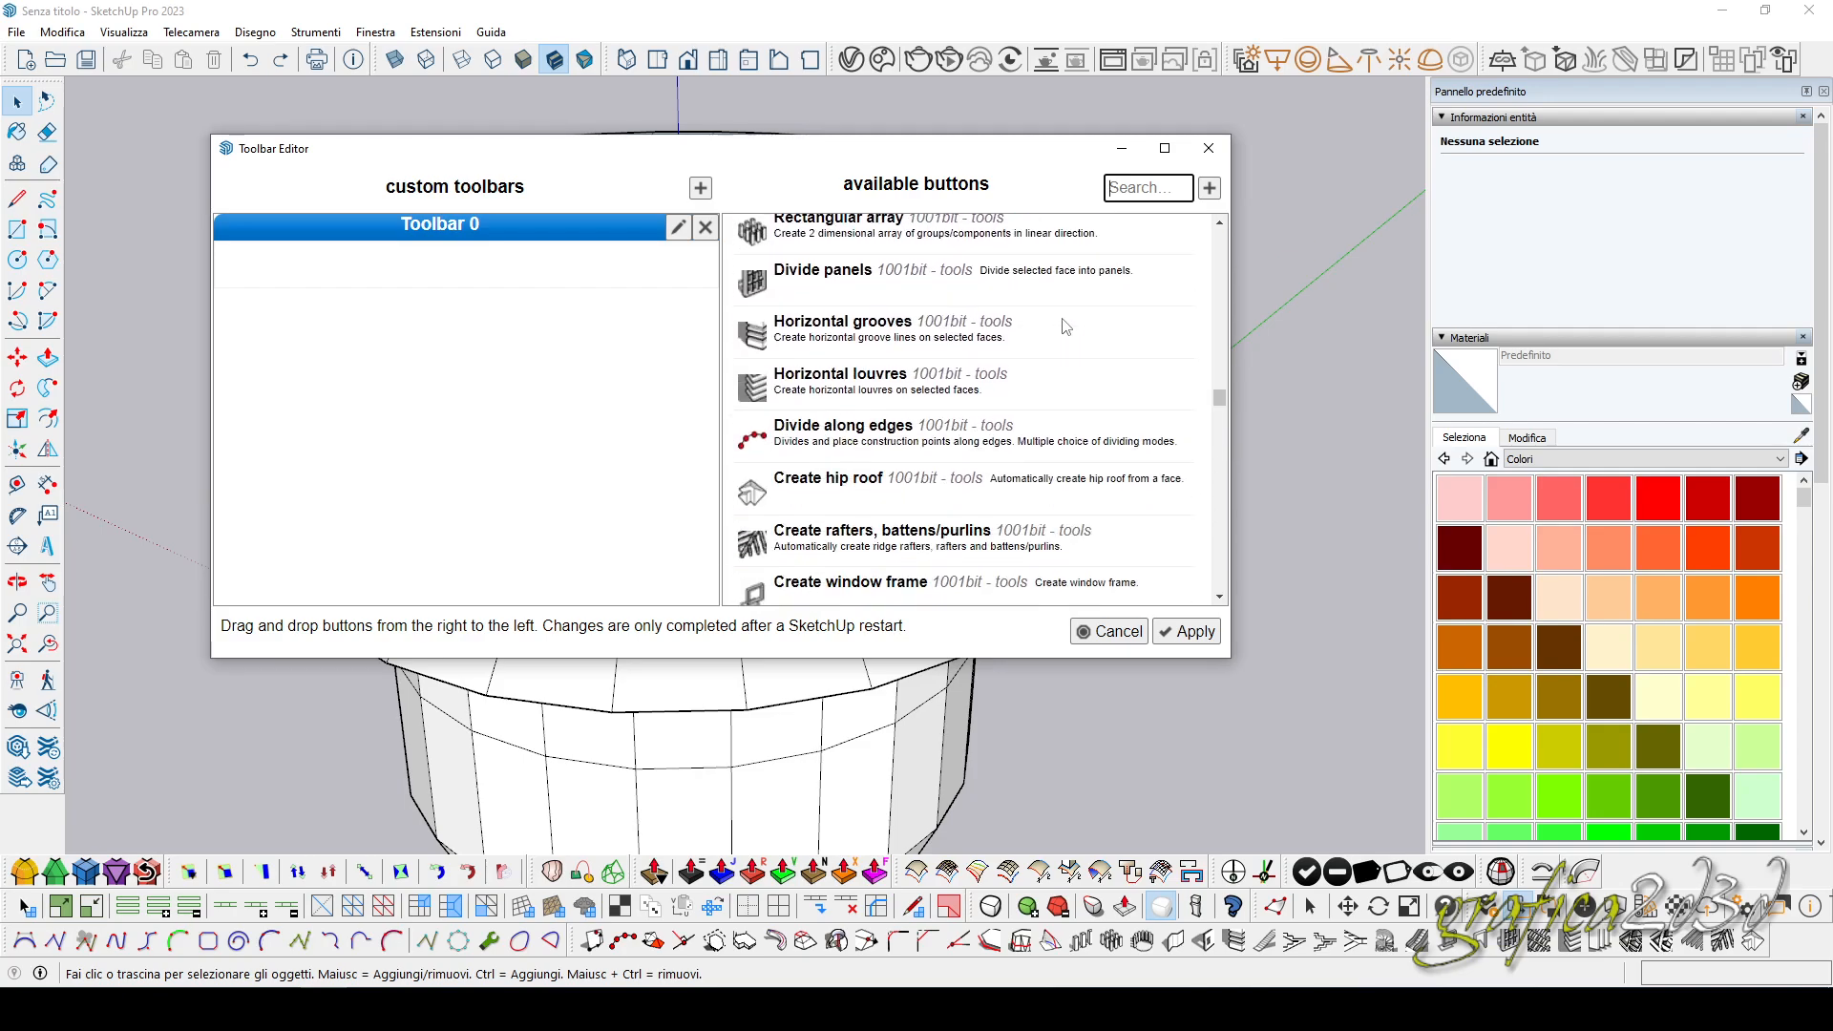
scroll(1065, 326, down, 5)
scroll(1065, 326, down, 10)
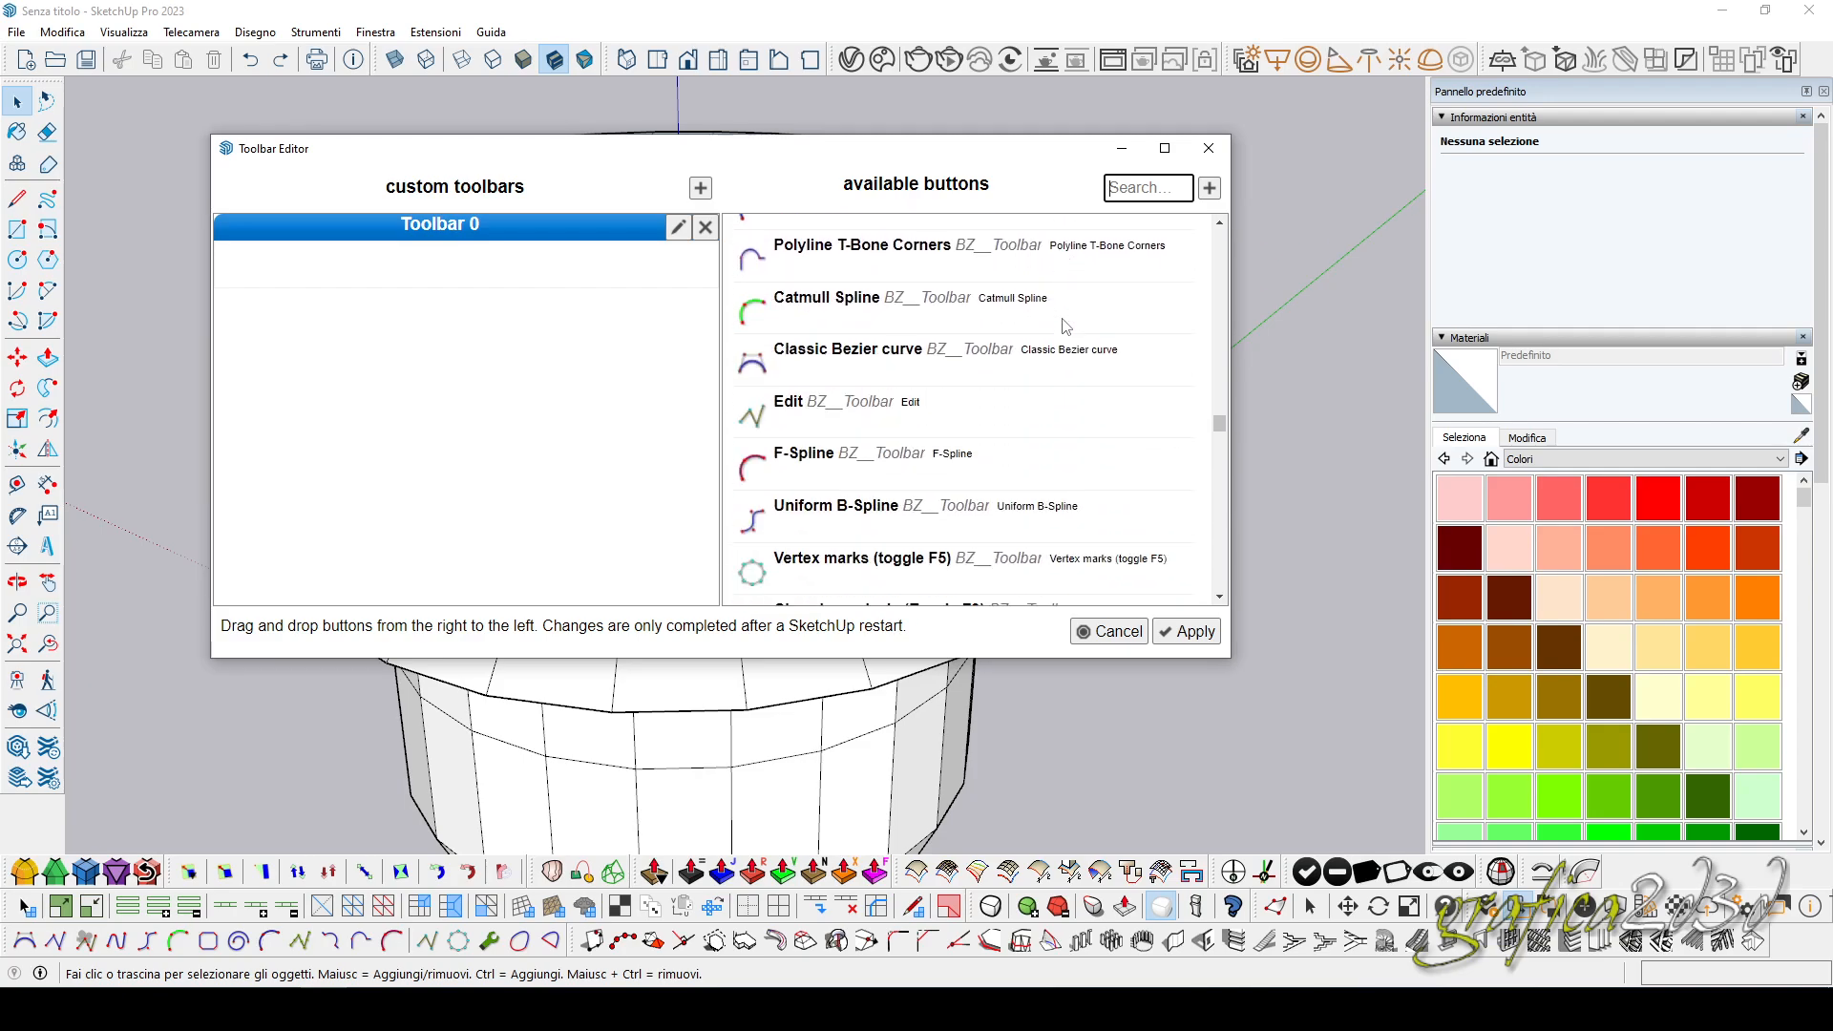
scroll(1065, 326, down, 10)
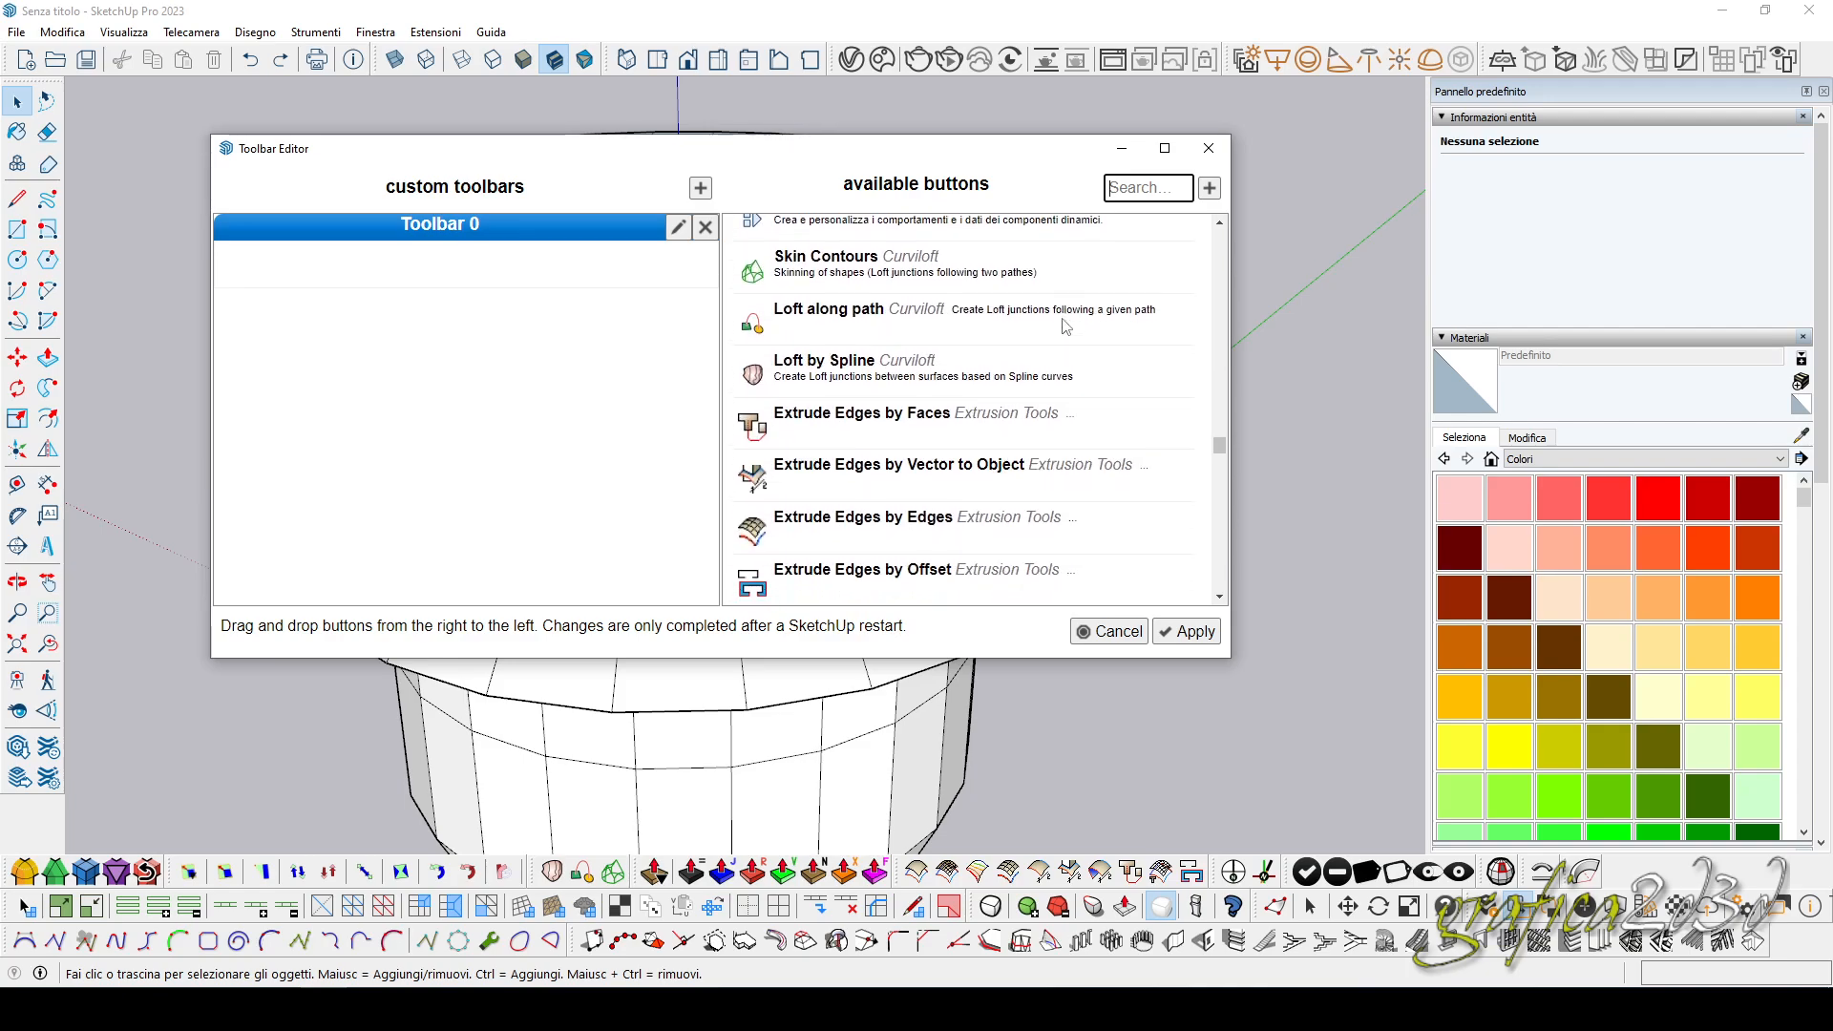
scroll(1065, 325, down, 4)
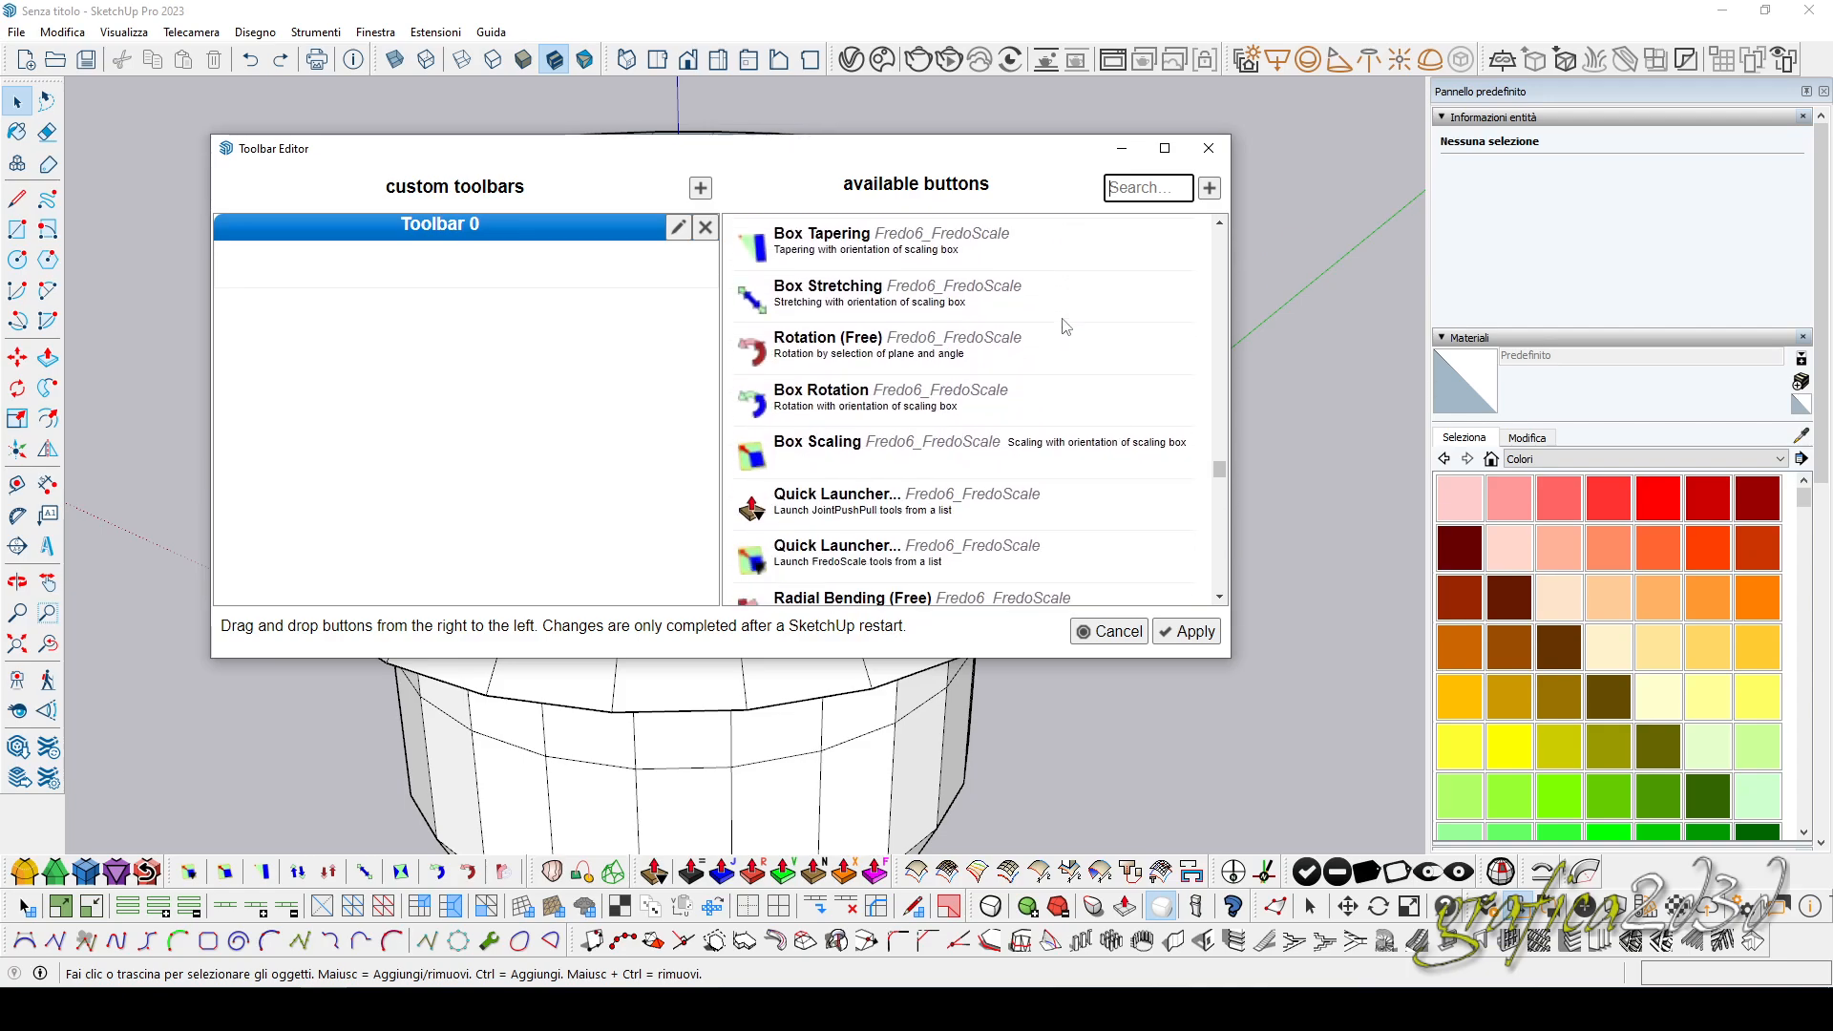
scroll(1065, 326, down, 5)
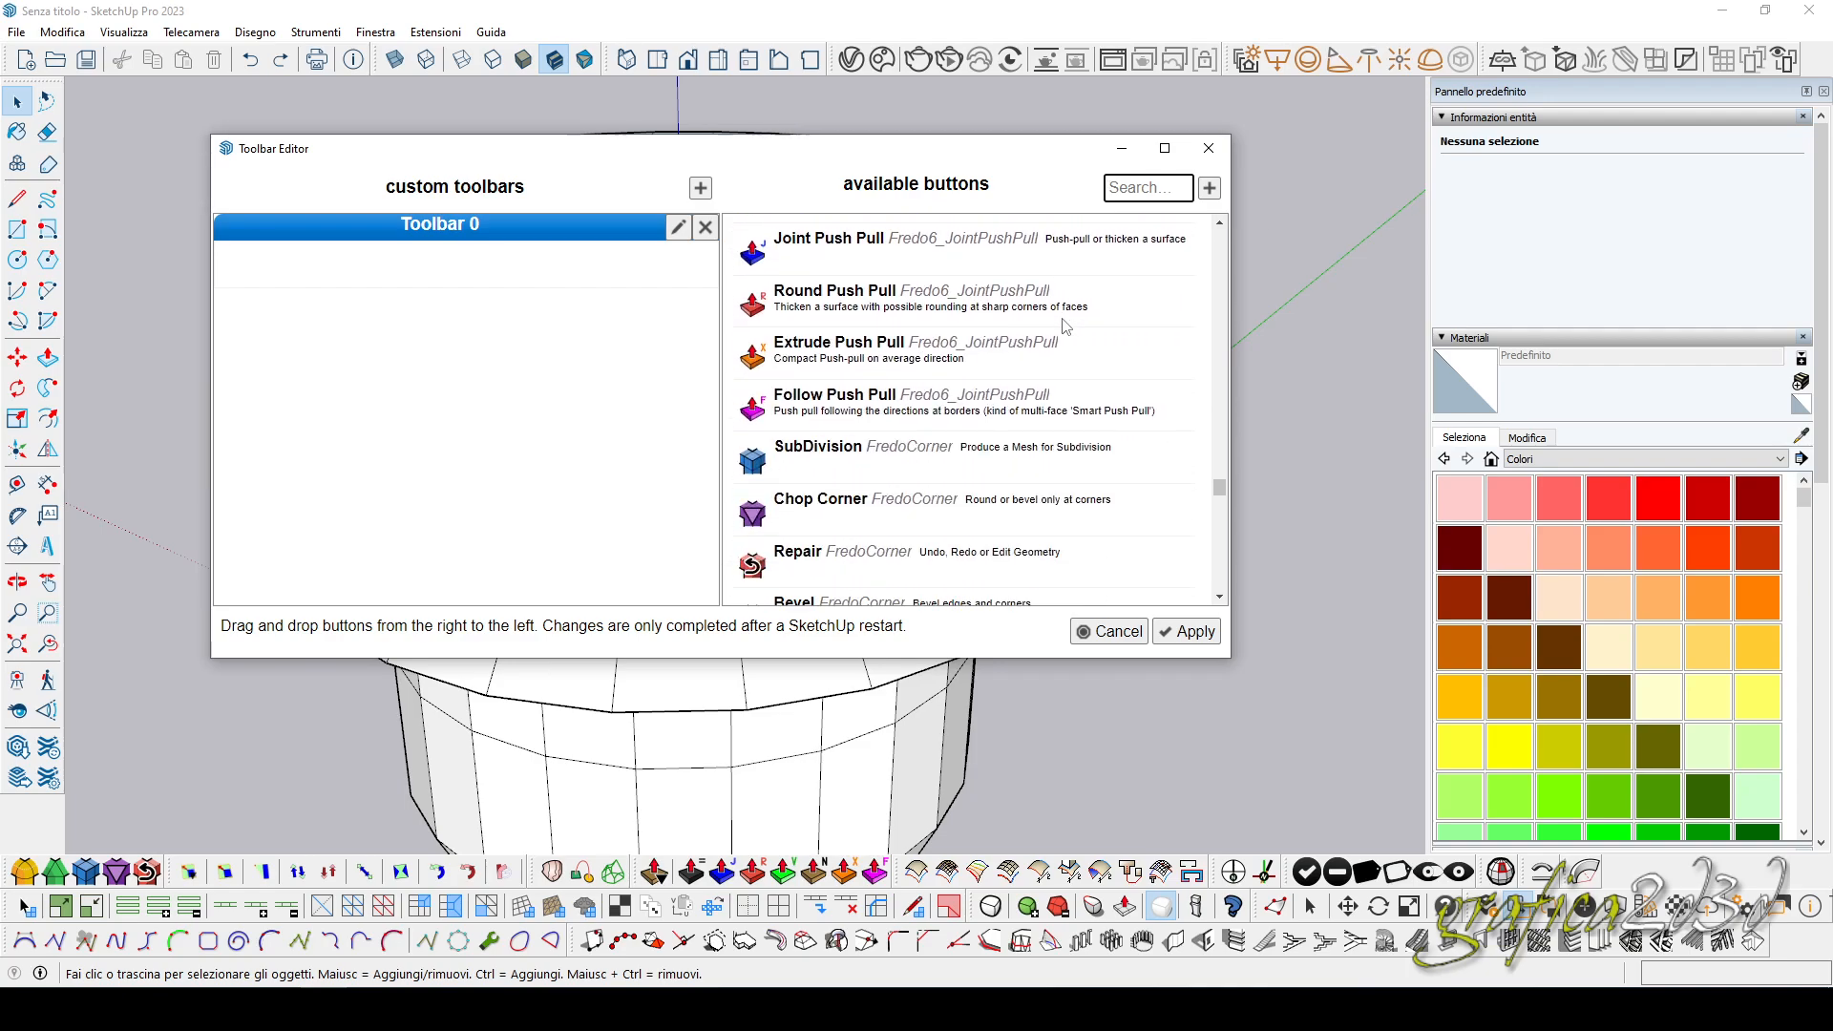
scroll(1065, 326, down, 6)
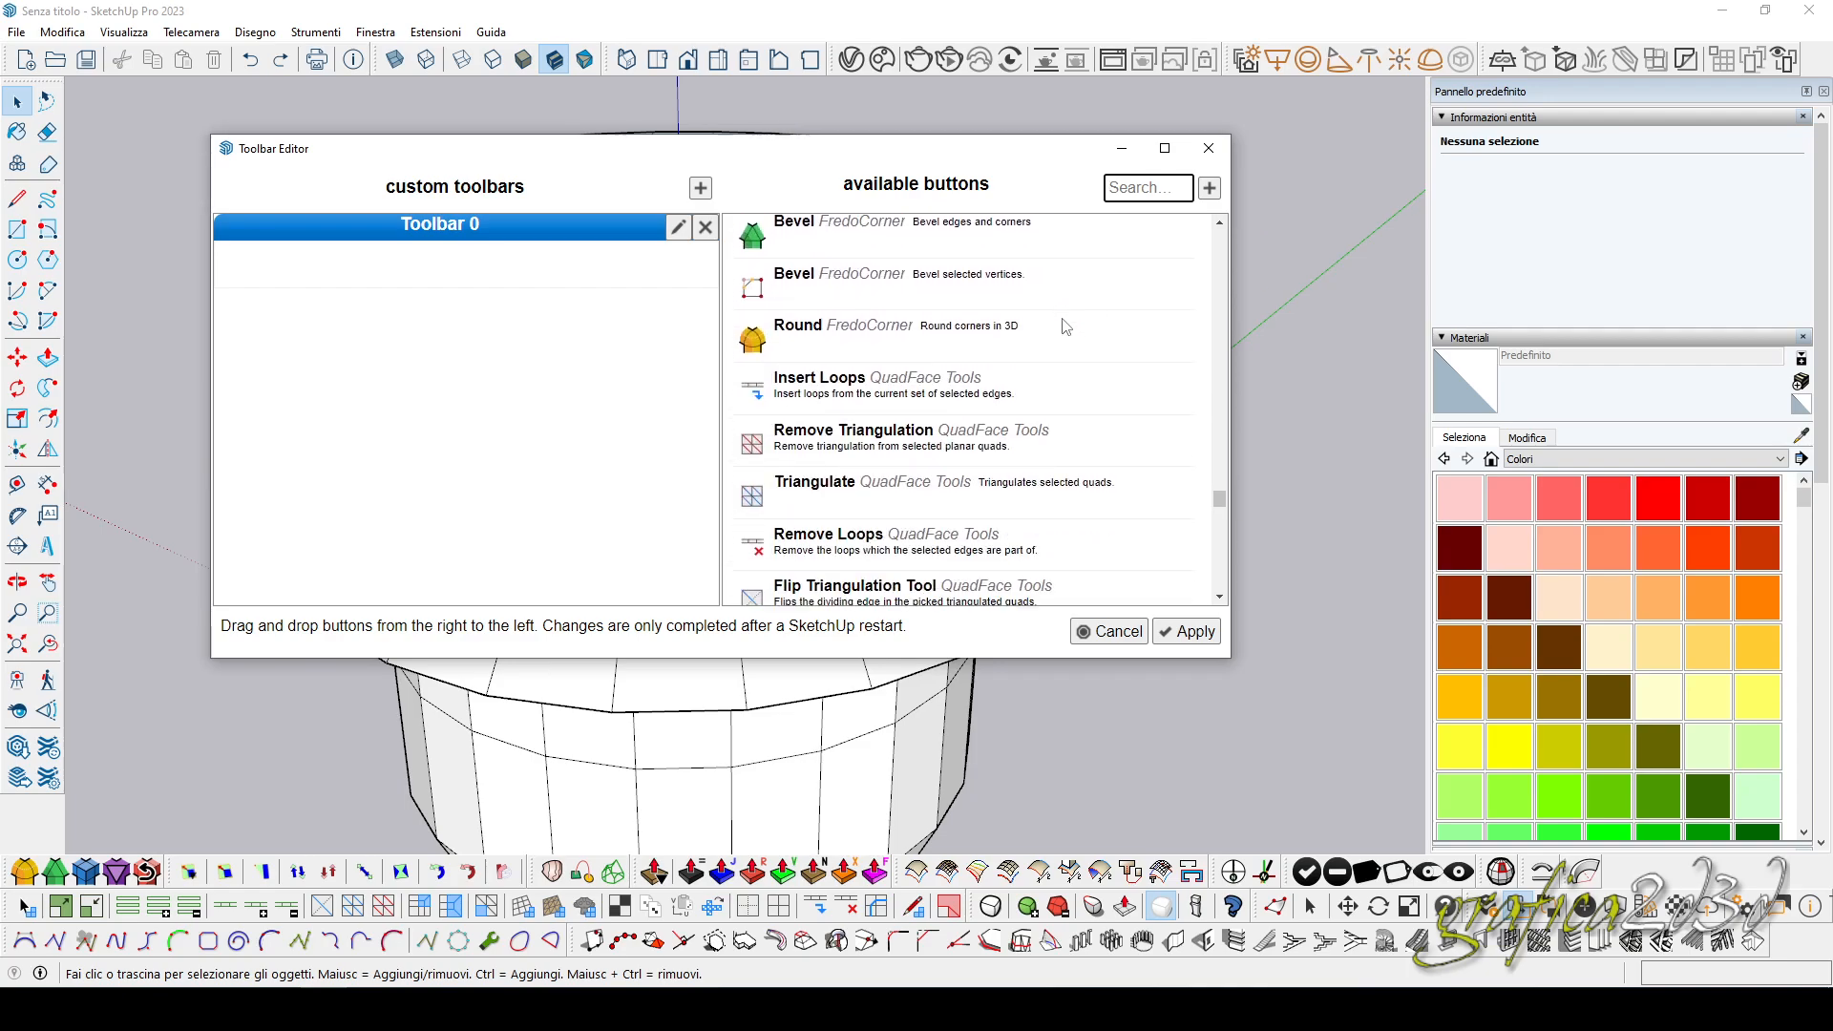
scroll(1065, 325, up, 3)
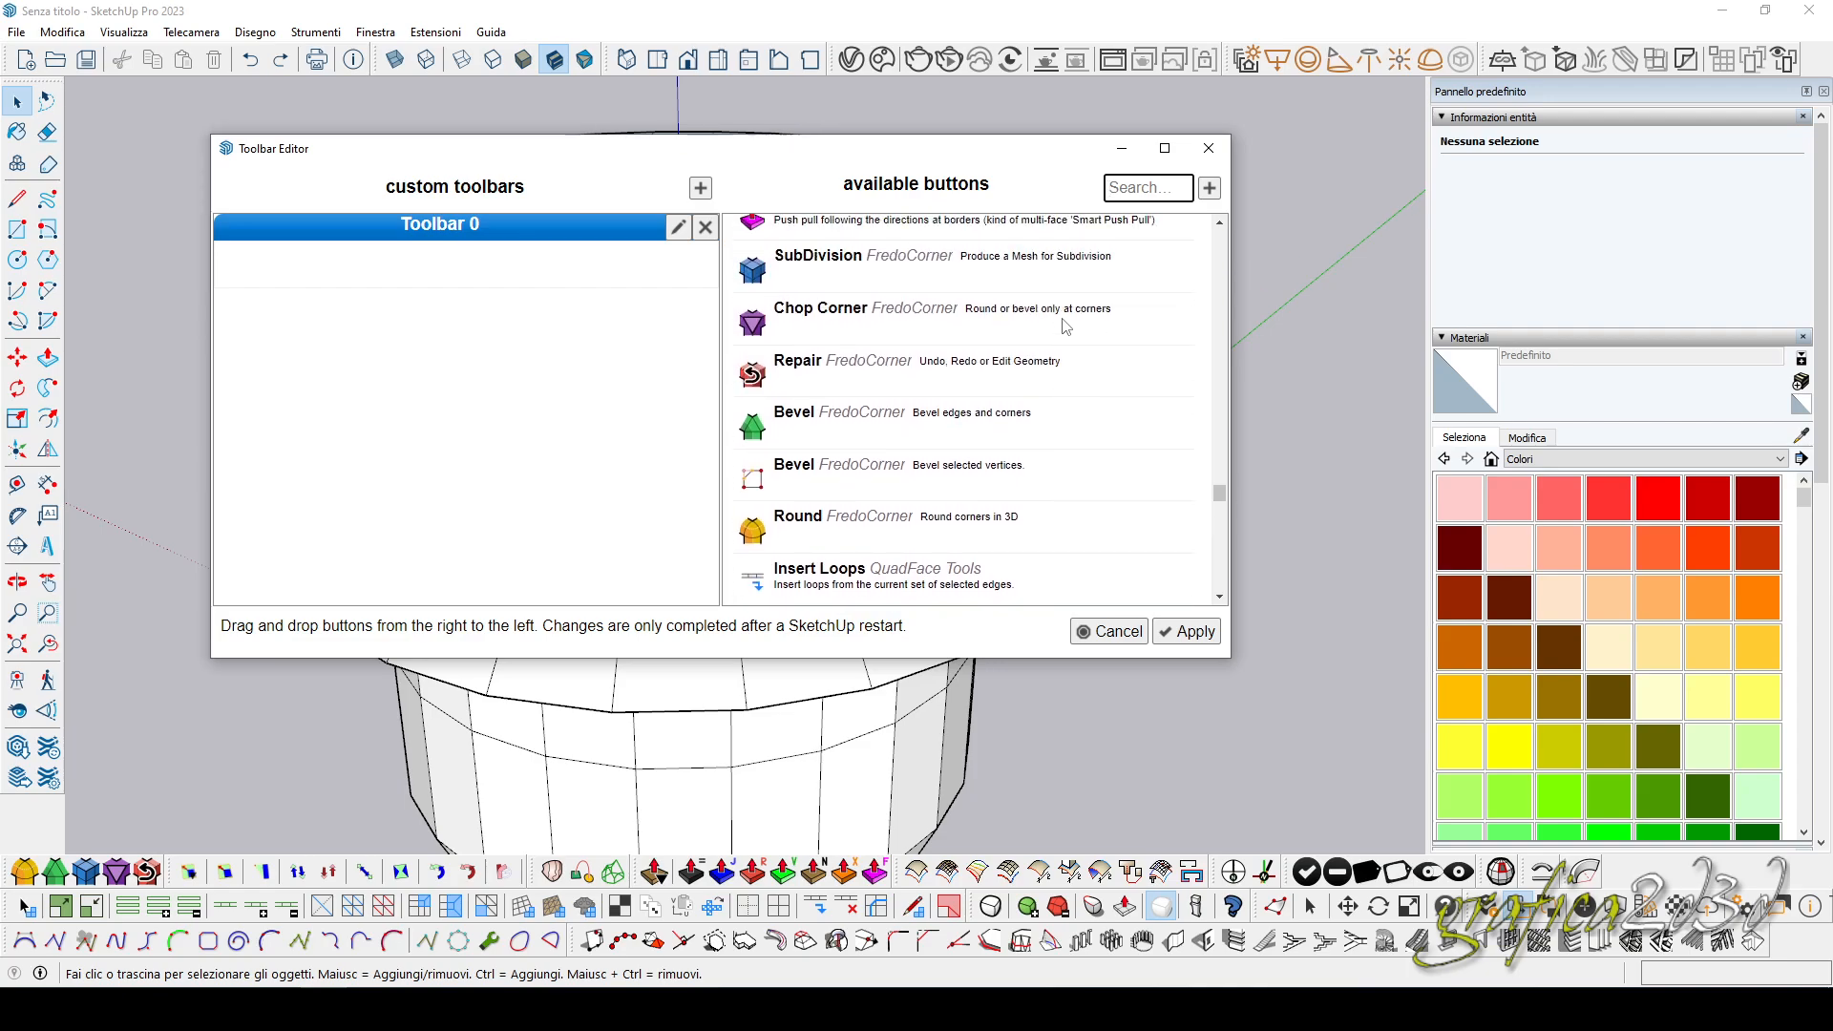
scroll(1065, 325, down, 5)
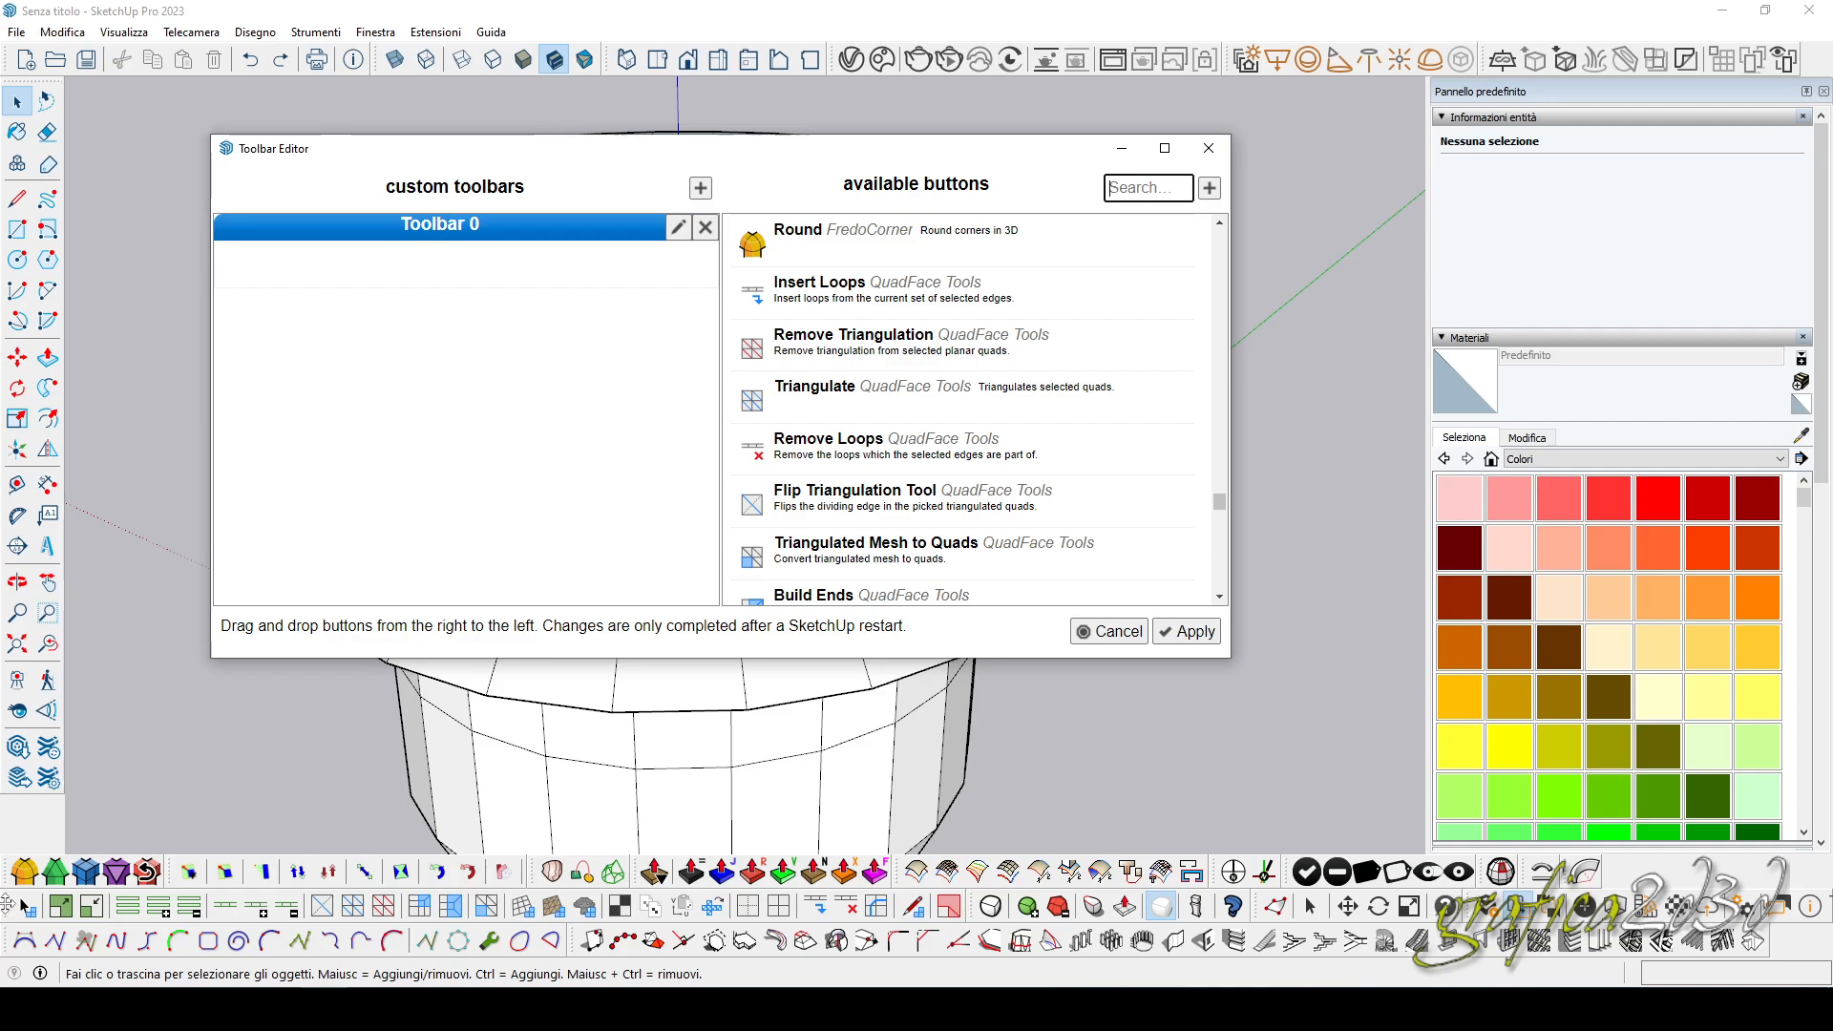
scroll(976, 447, down, 8)
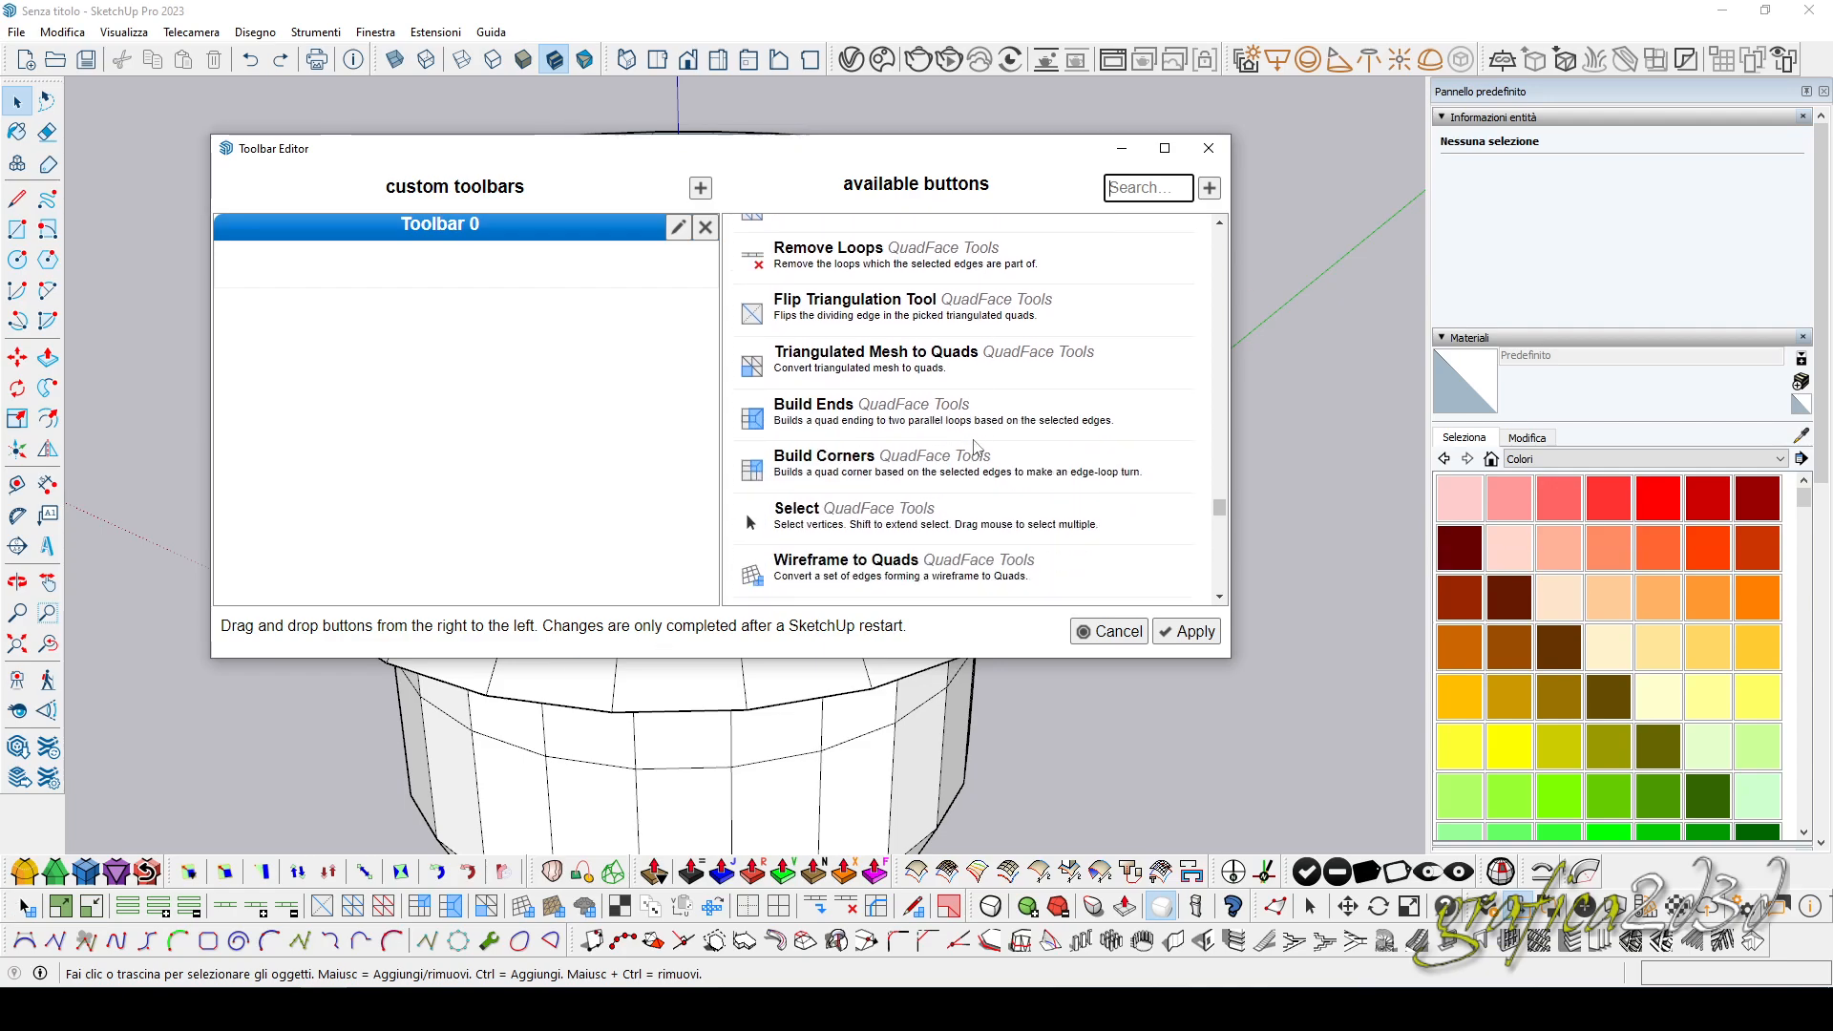
Step: Add the QuadFace Tools buttons Select Loop and Select Ring to the custom toolbar Toolbar 0
scroll(976, 447, down, 2)
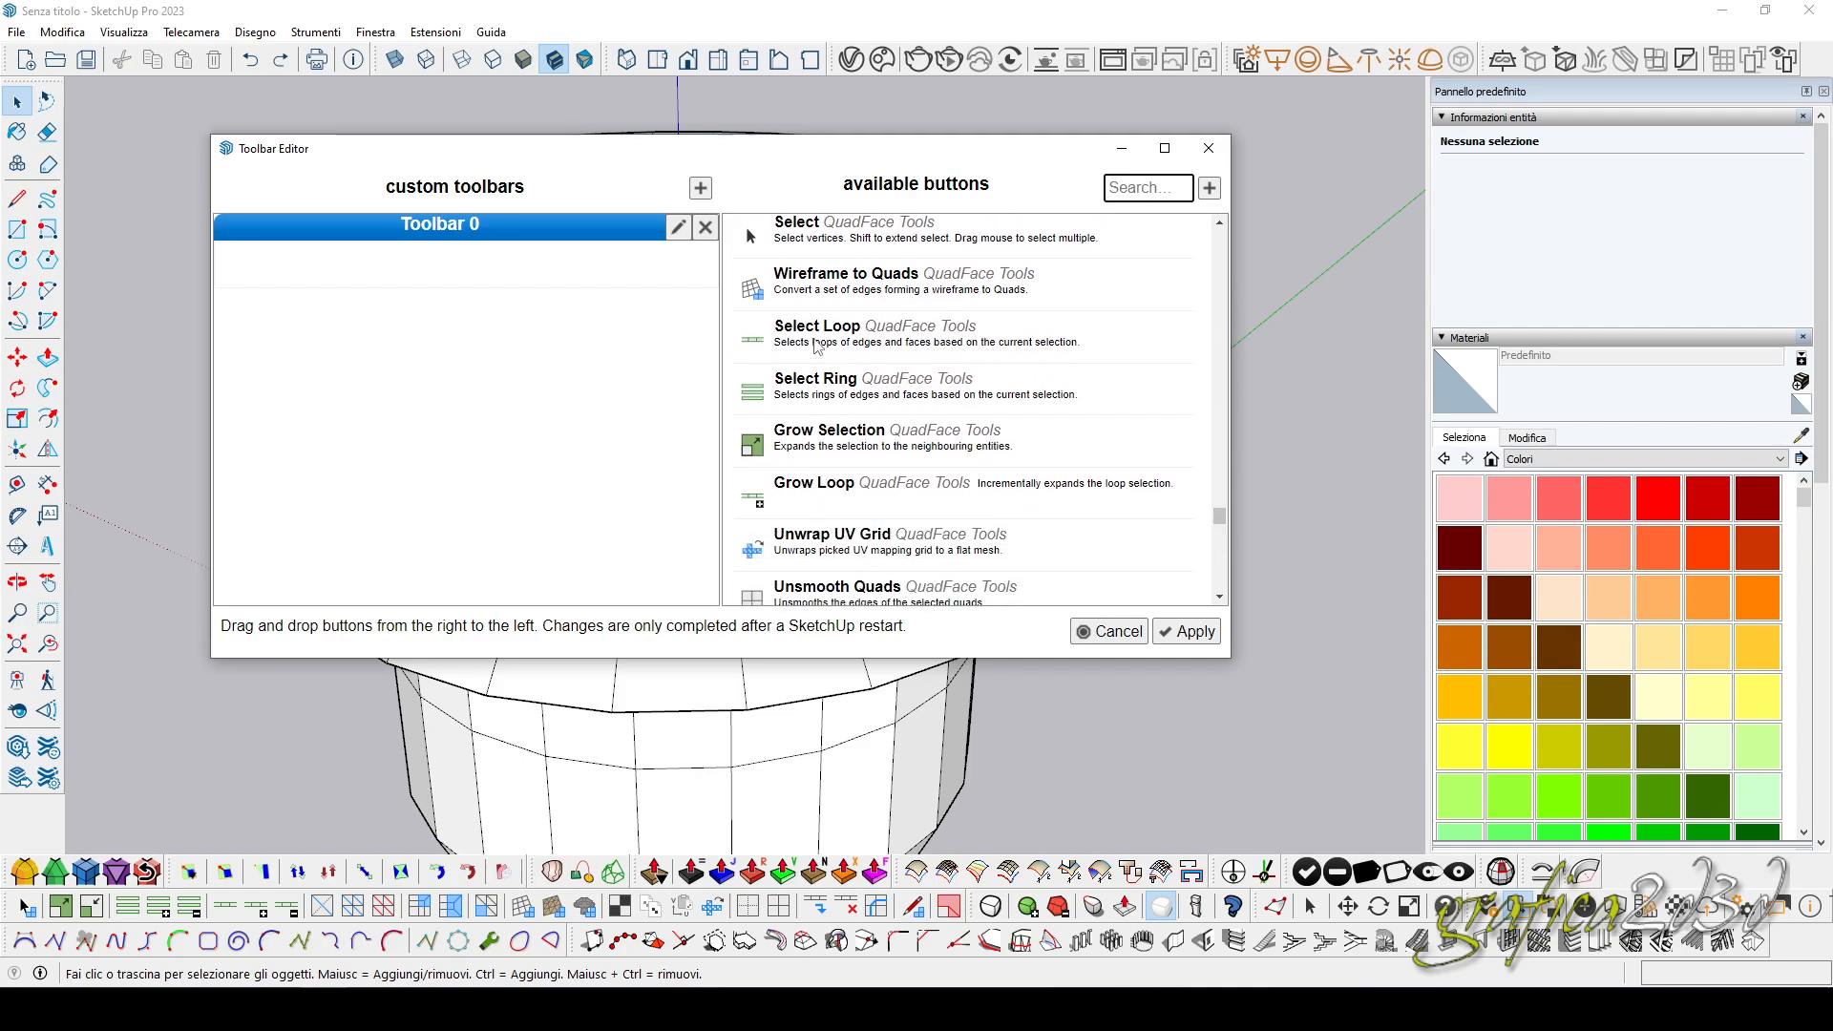
drag(817, 346, 256, 270)
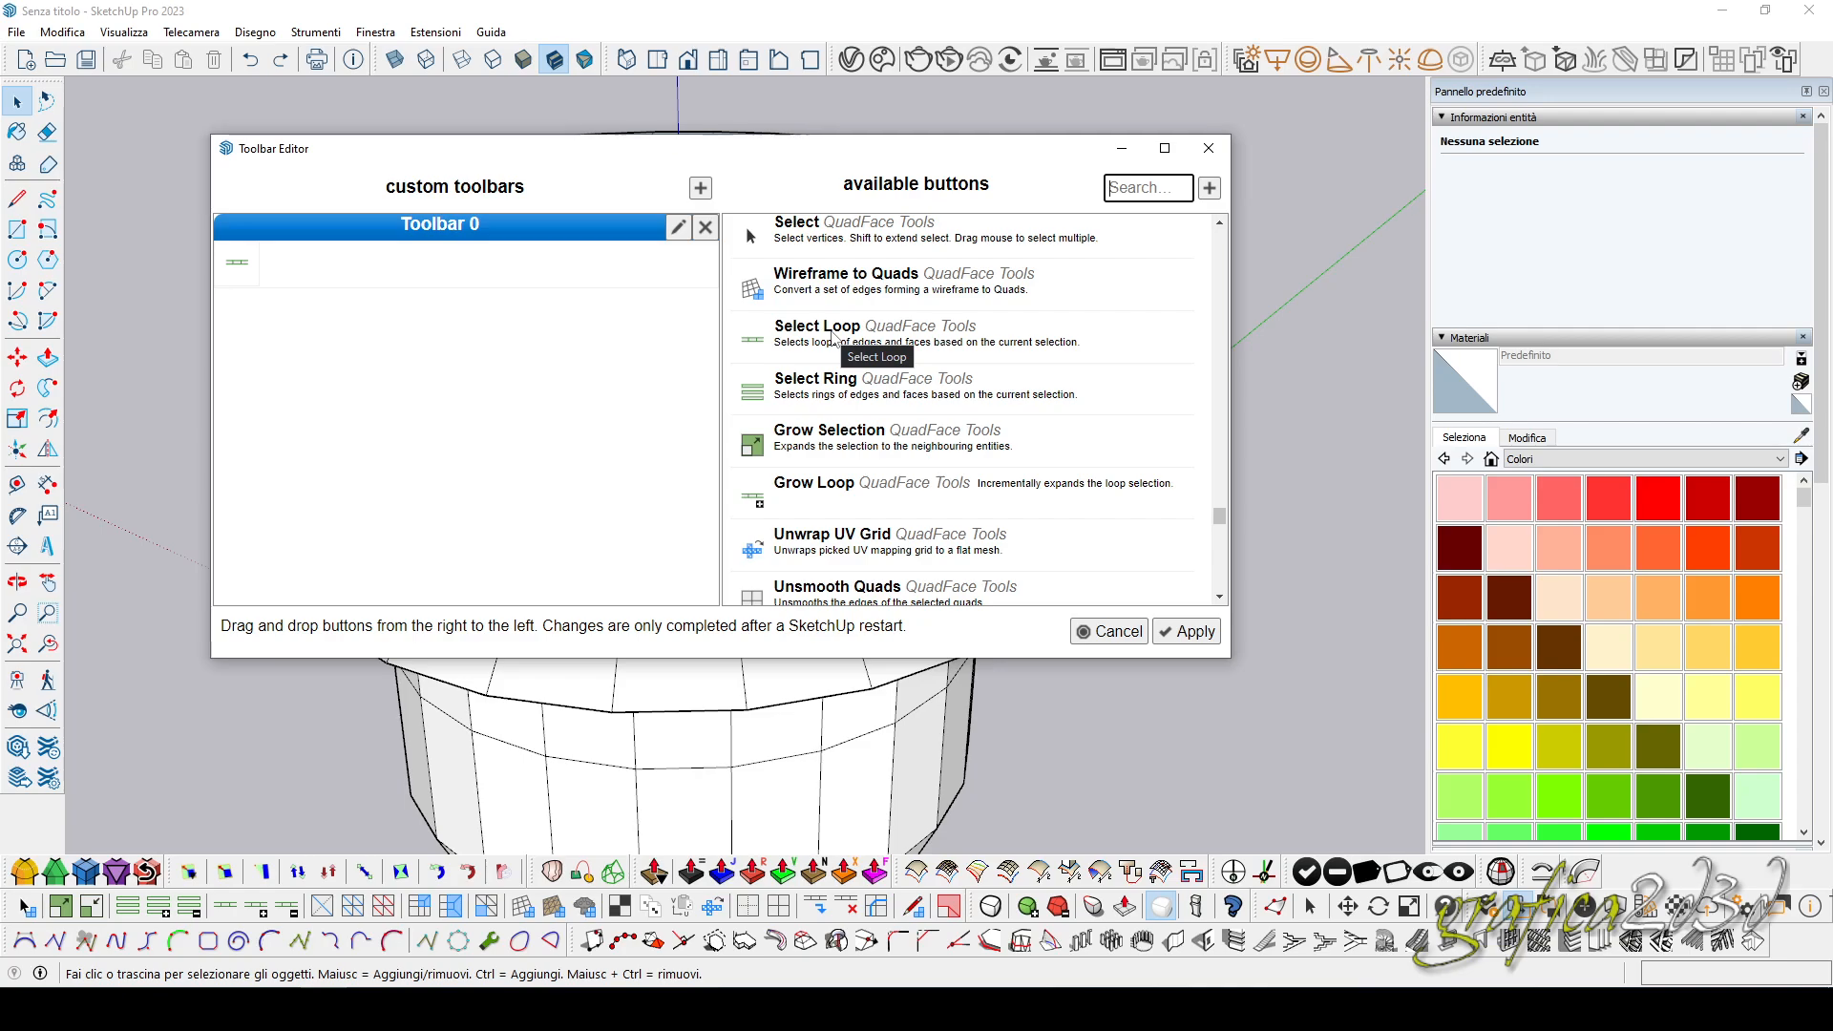
drag(761, 392, 281, 263)
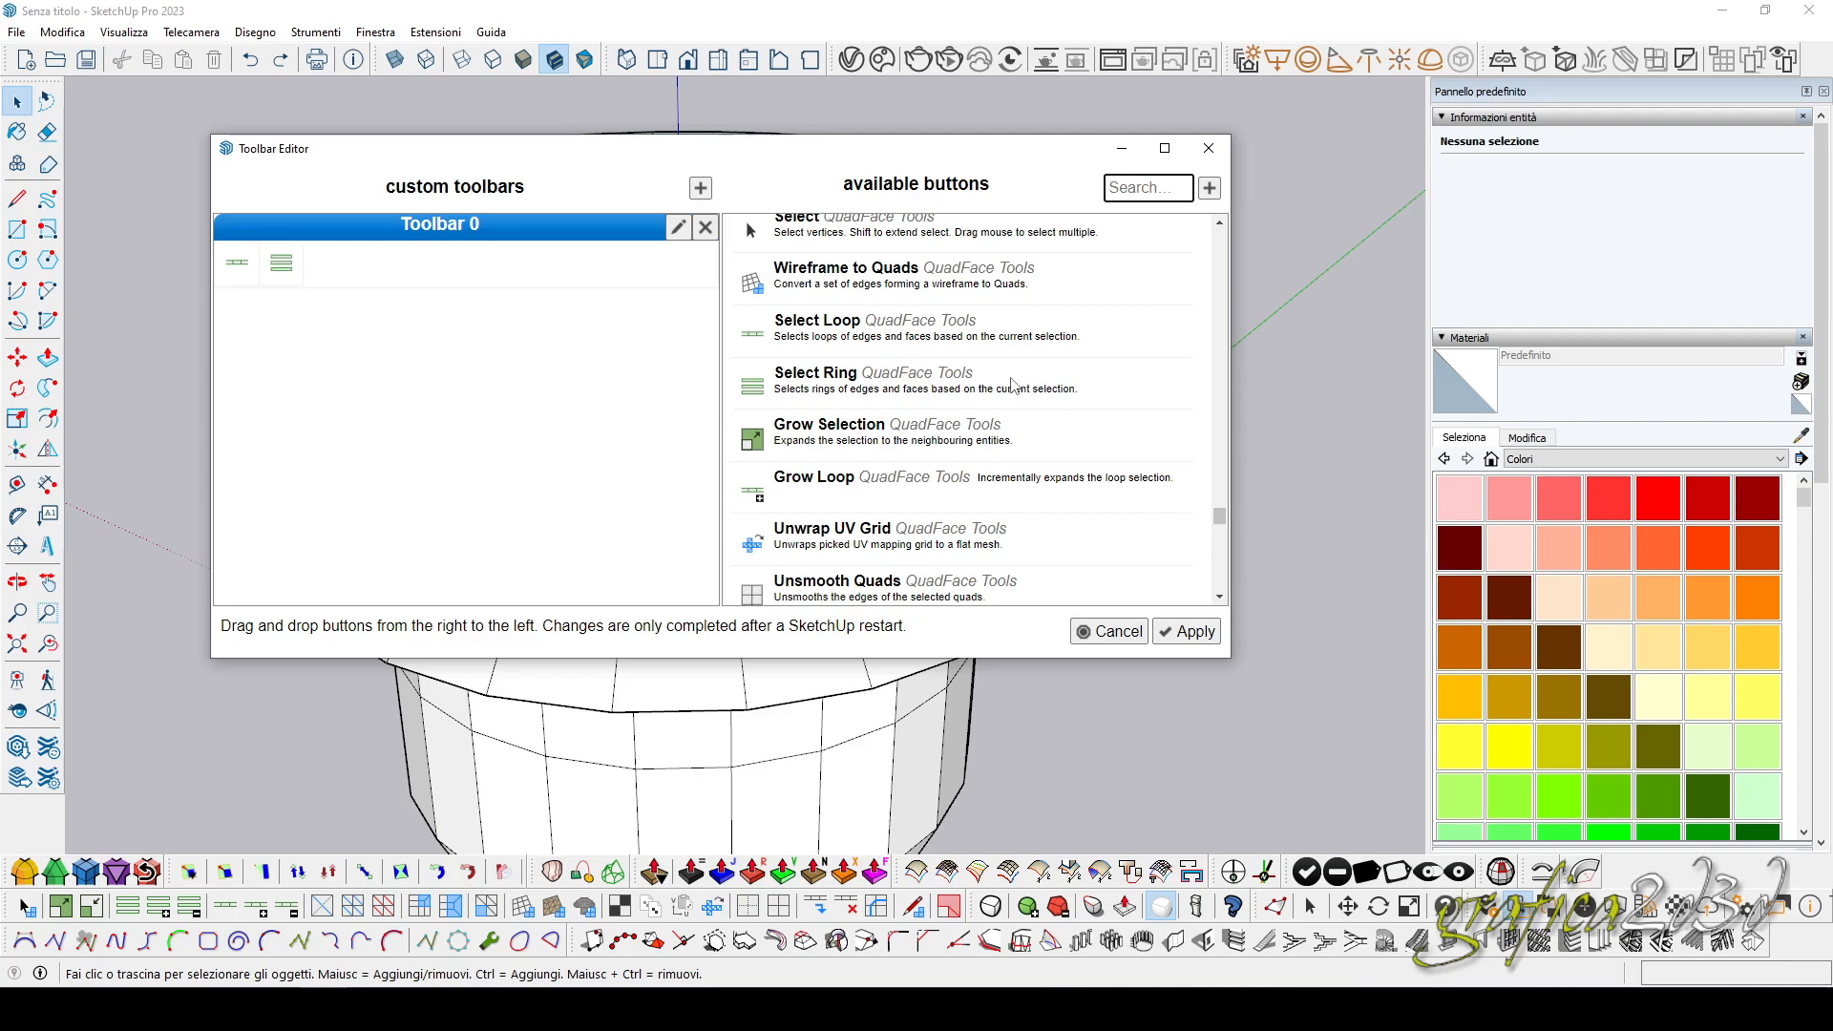
Step: Look through the remaining QuadFace Tools buttons, from Grow Selection down to the first SUbD tools
scroll(1012, 384, down, 1)
scroll(853, 332, down, 1)
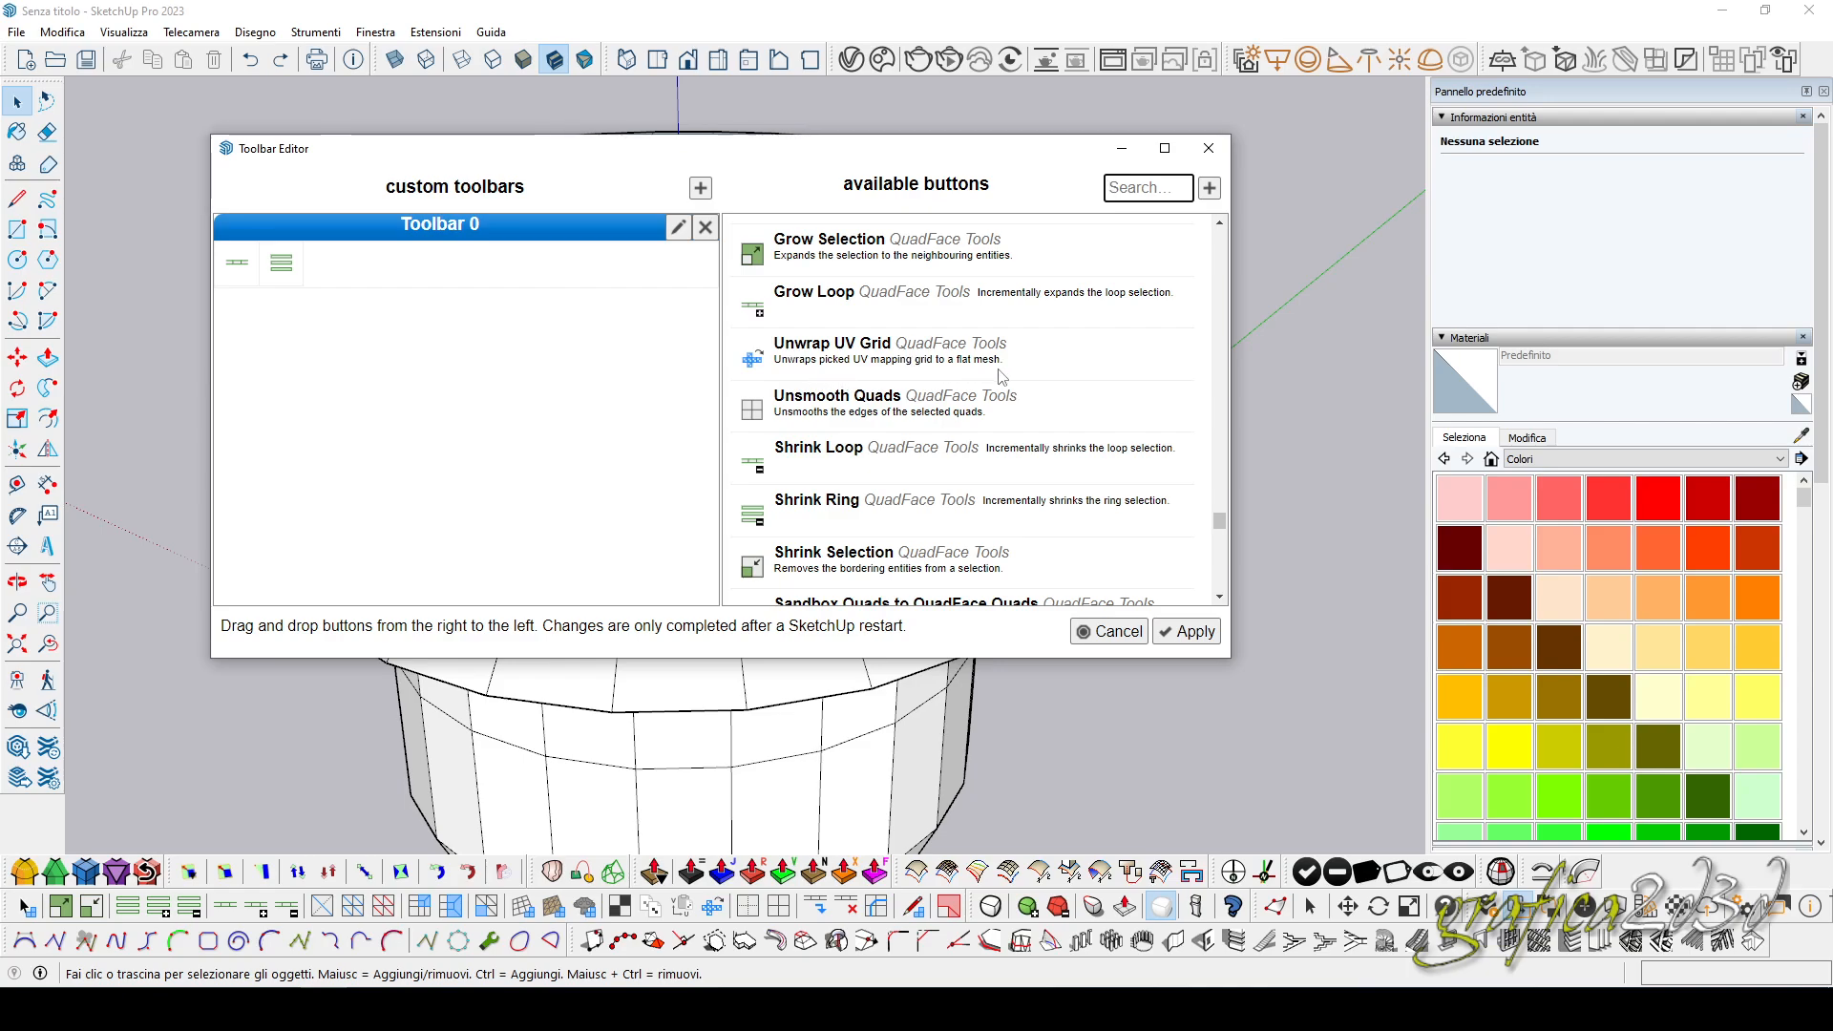
scroll(1003, 382, down, 2)
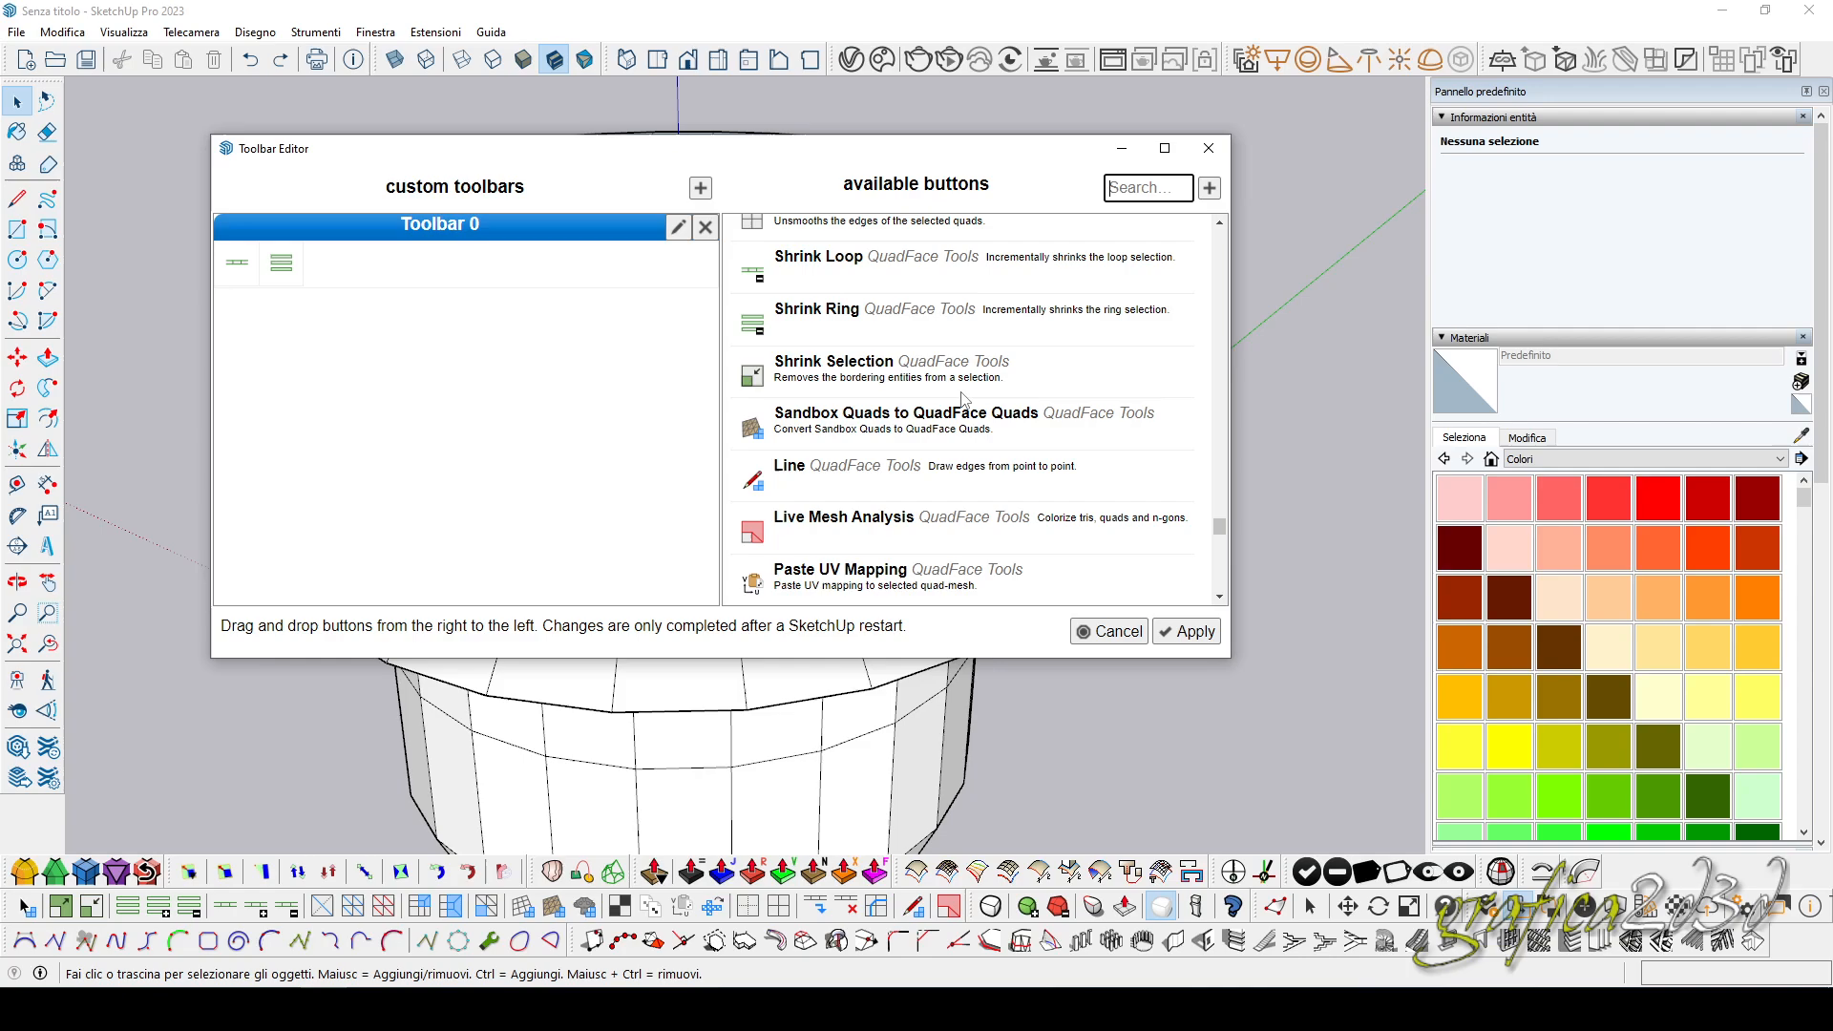
scroll(959, 399, down, 4)
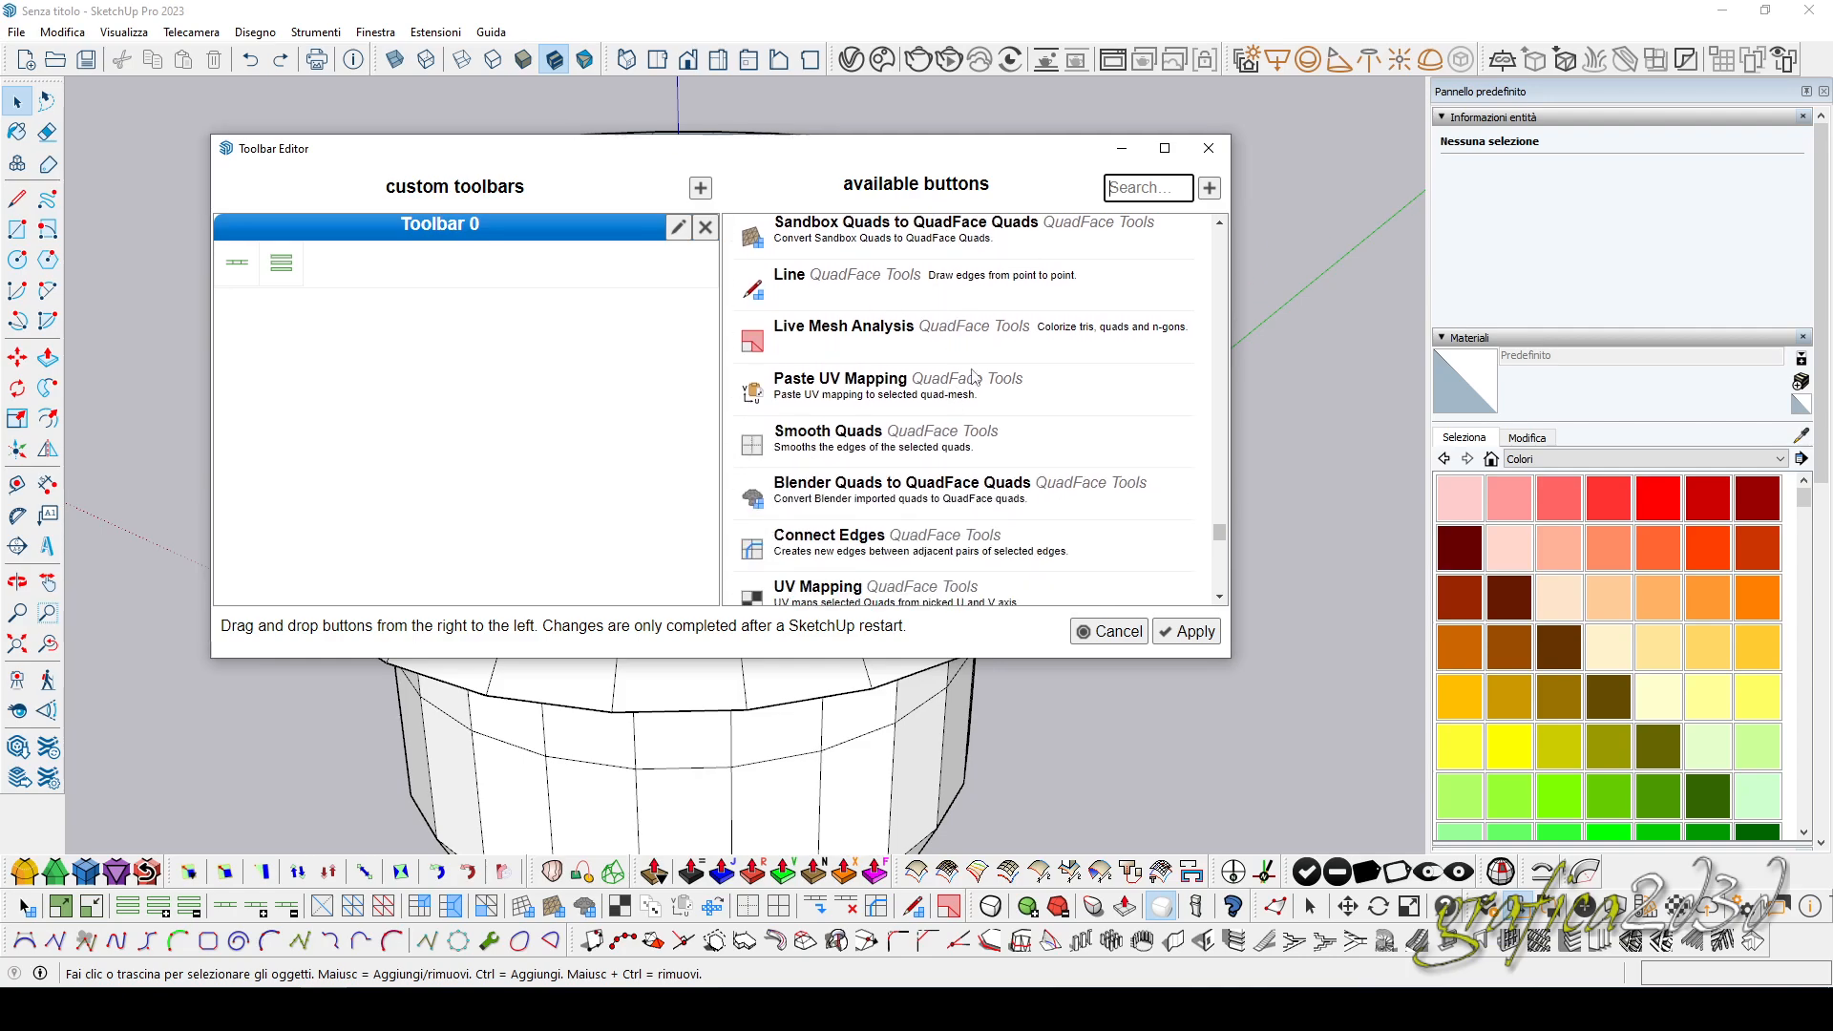
scroll(928, 389, down, 2)
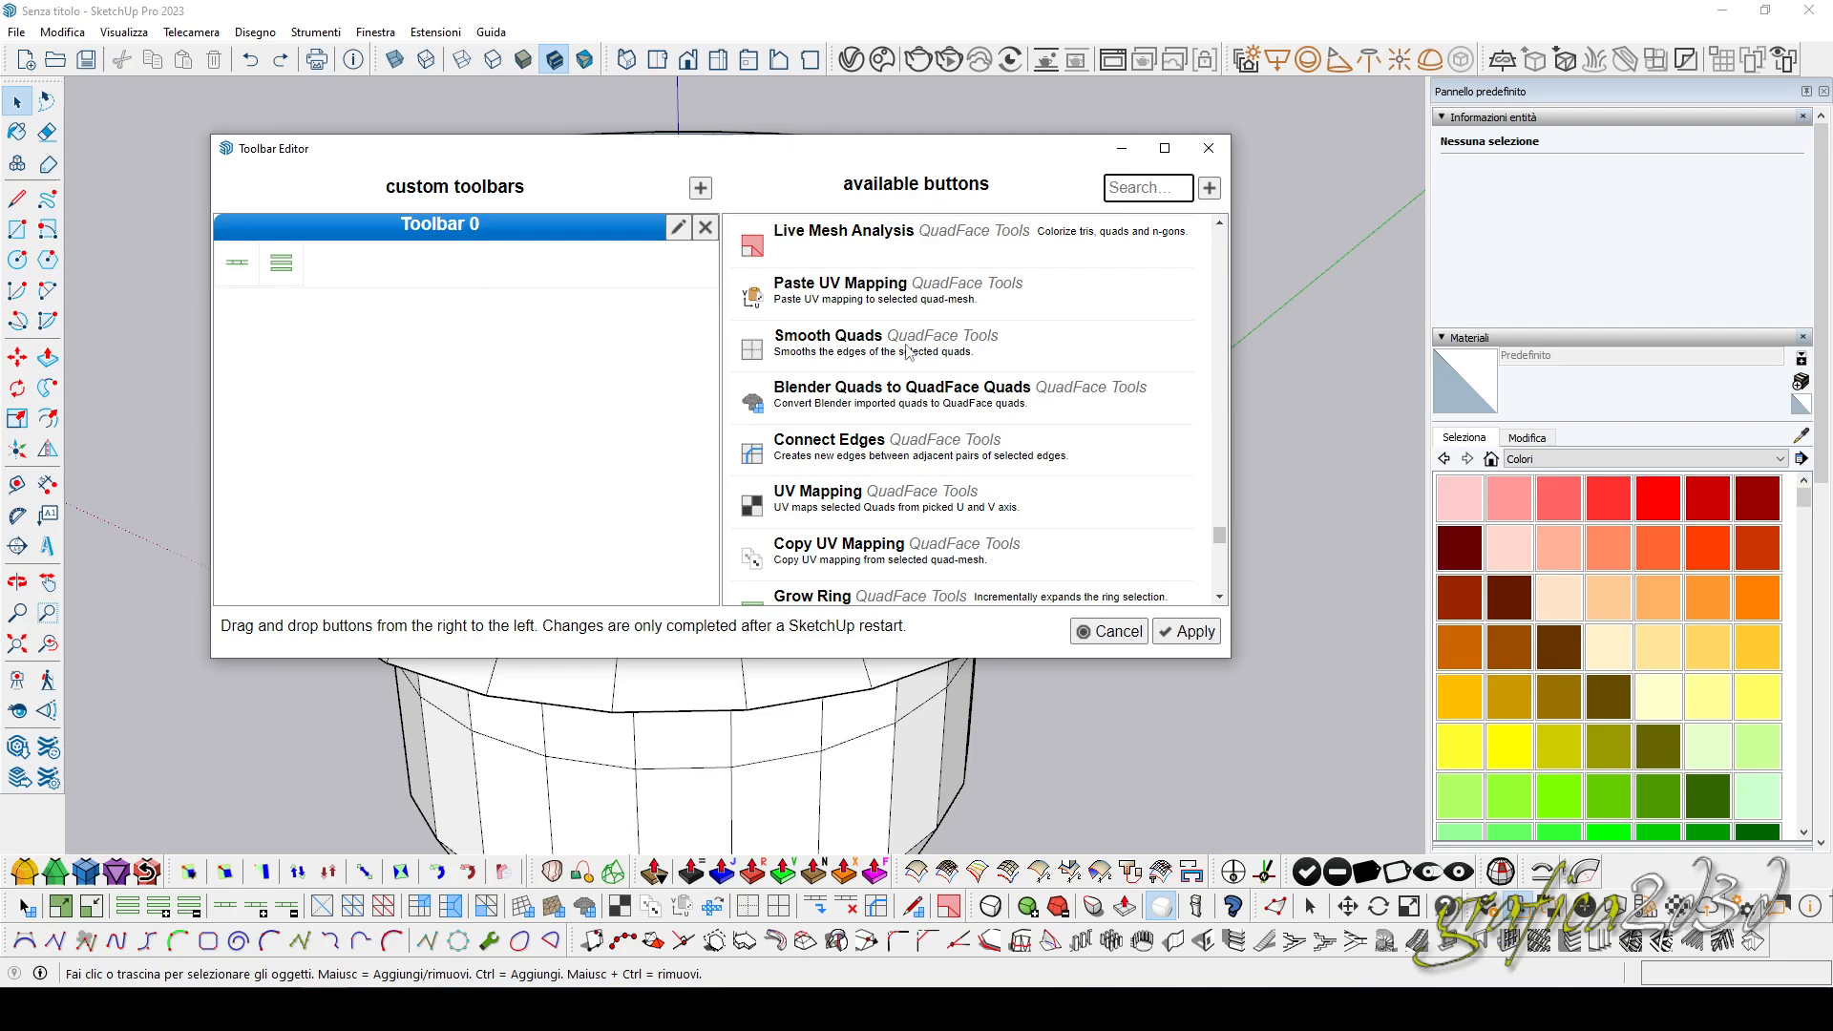
scroll(984, 358, down, 2)
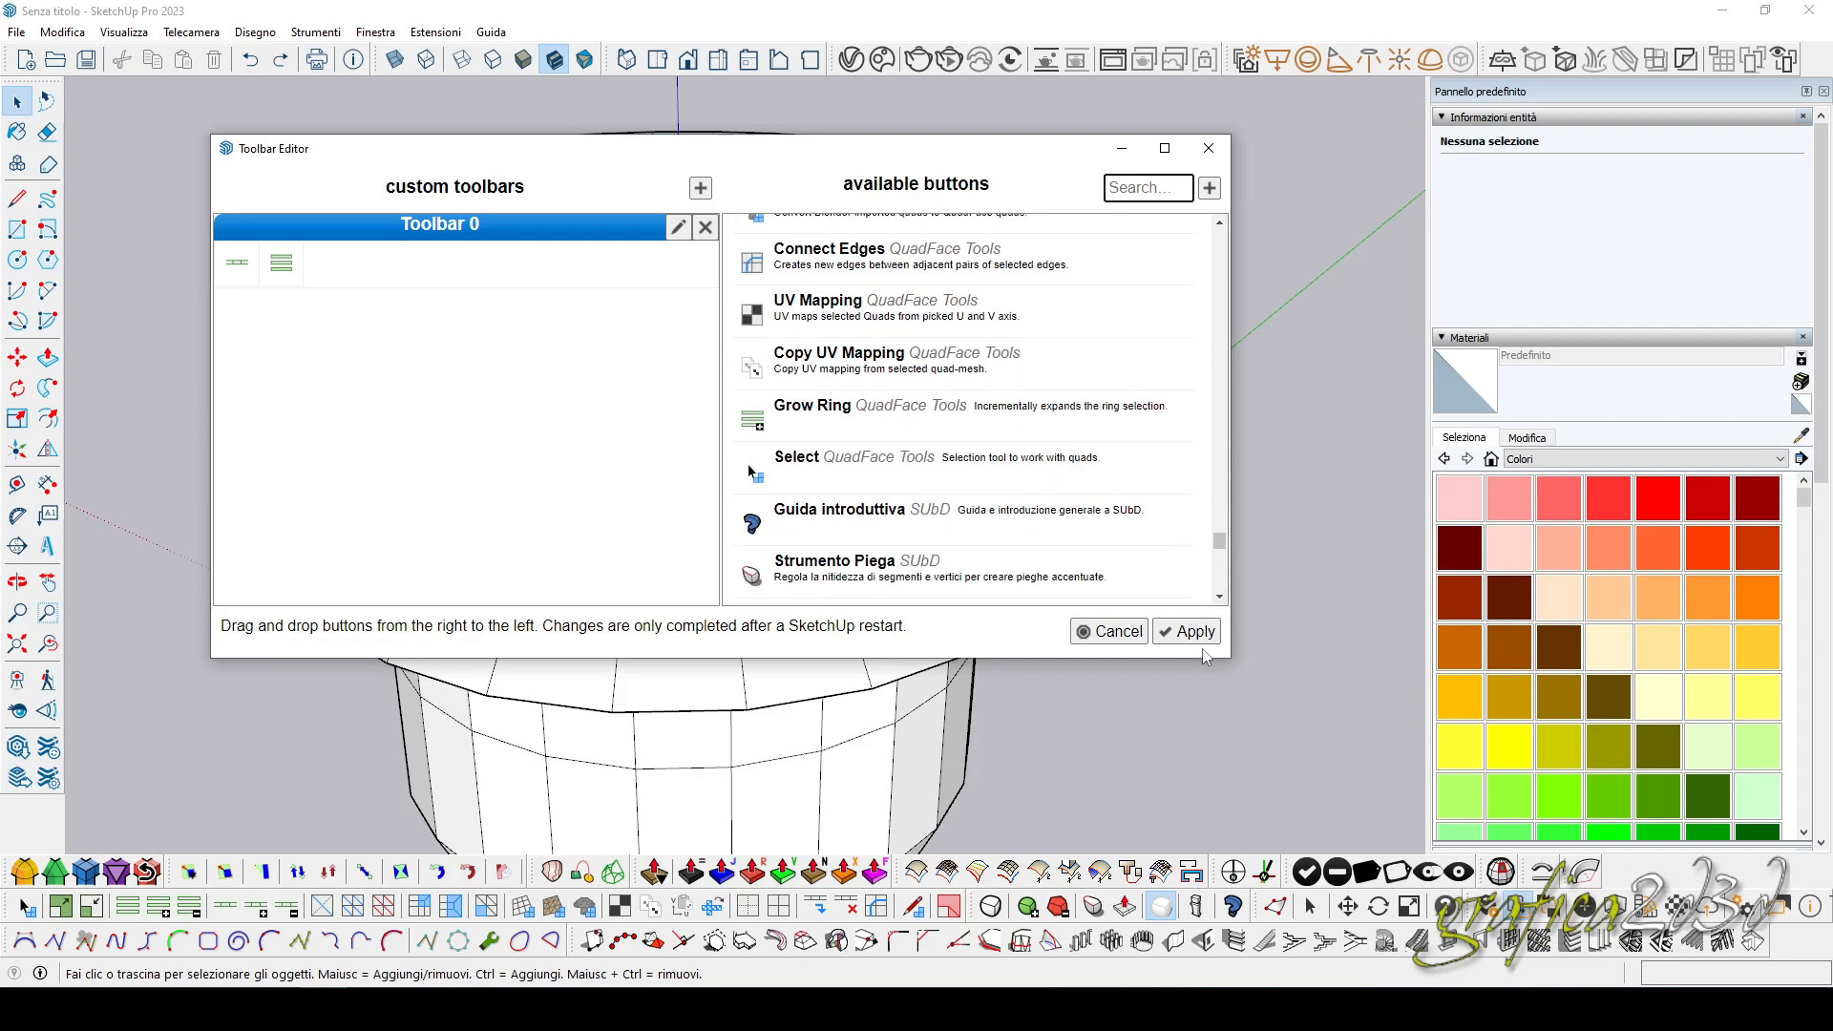